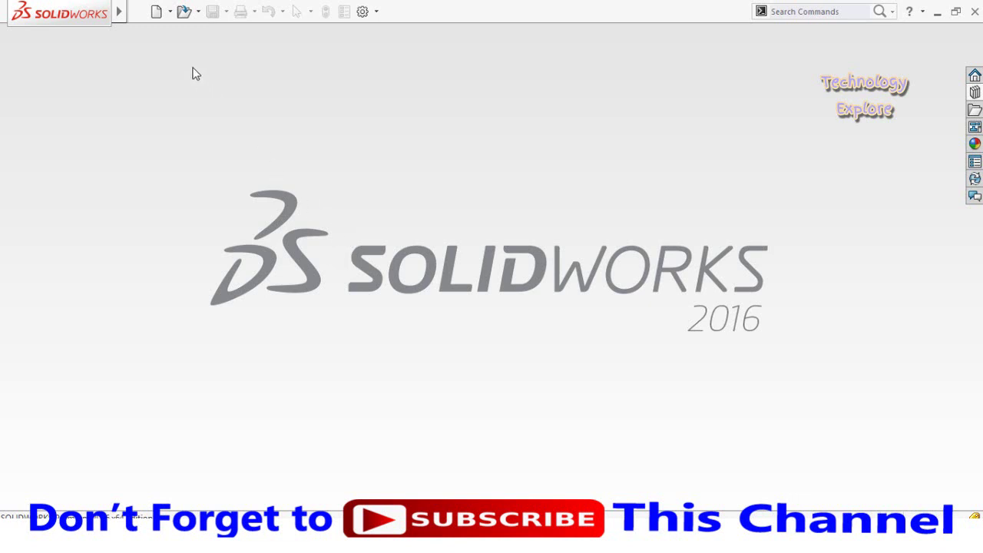
Create a new Assembly document, Assem5, and dismiss Begin Assembly without inserting a component
click(156, 13)
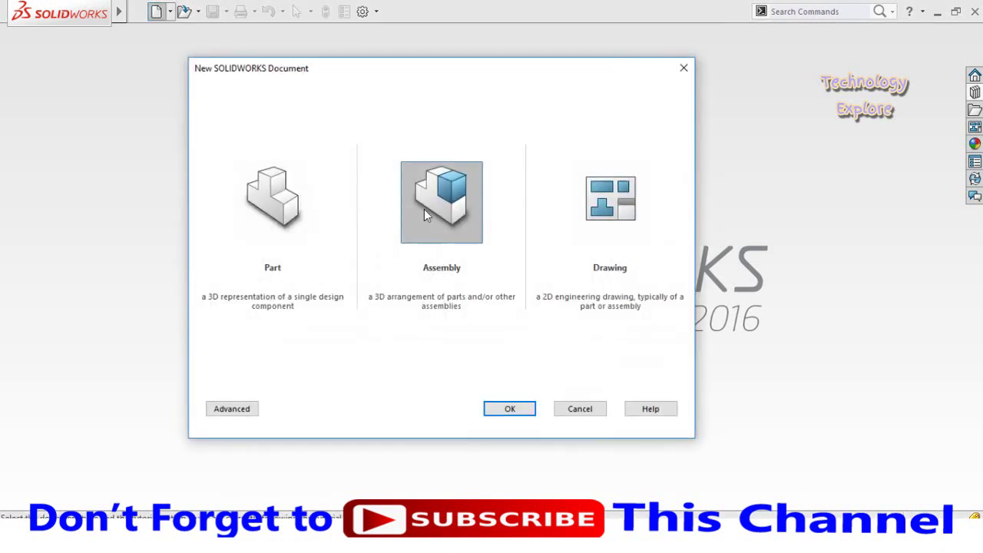
double_click(424, 209)
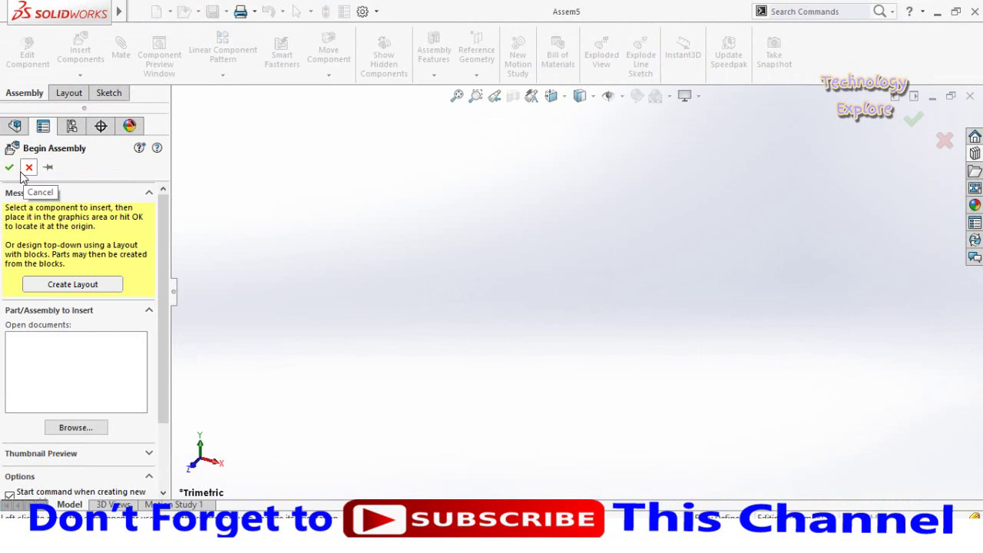
click(23, 173)
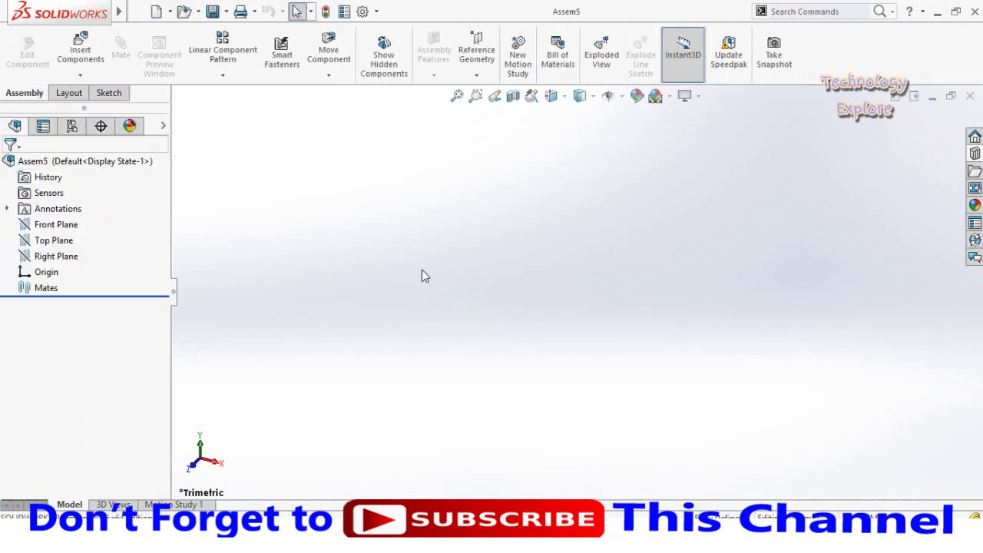
Browse the Design Library Toolbox to ANSI Metric > Power Transmission > Gears
click(975, 155)
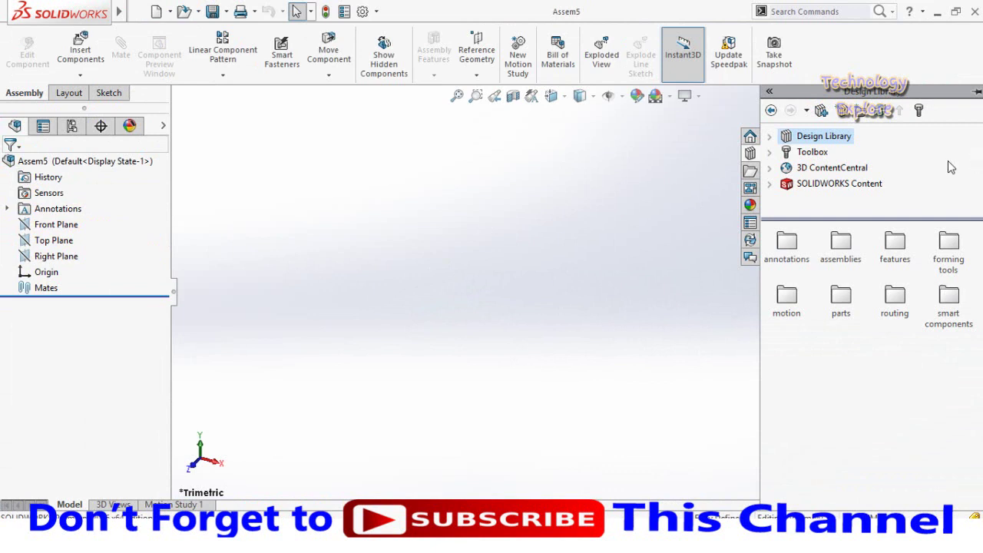
click(810, 153)
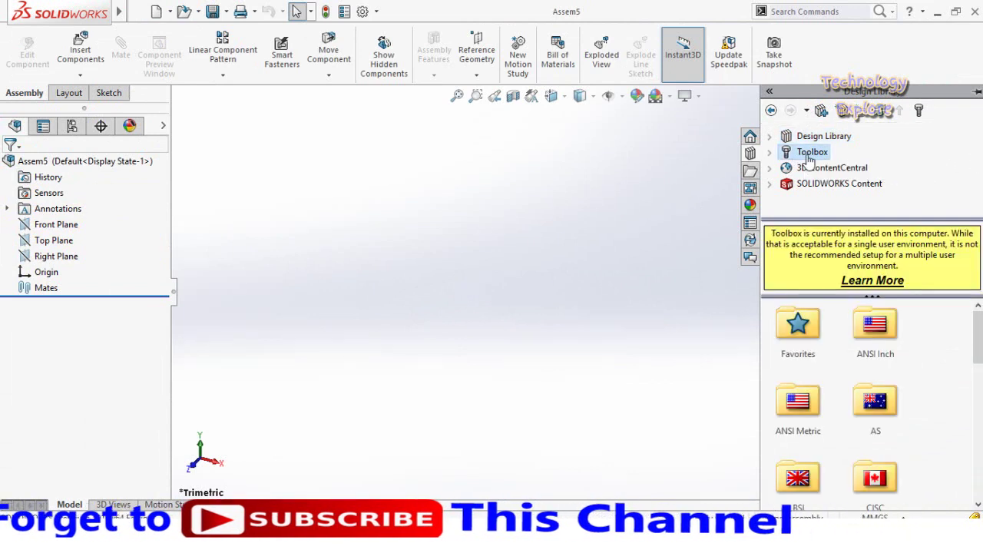
click(874, 329)
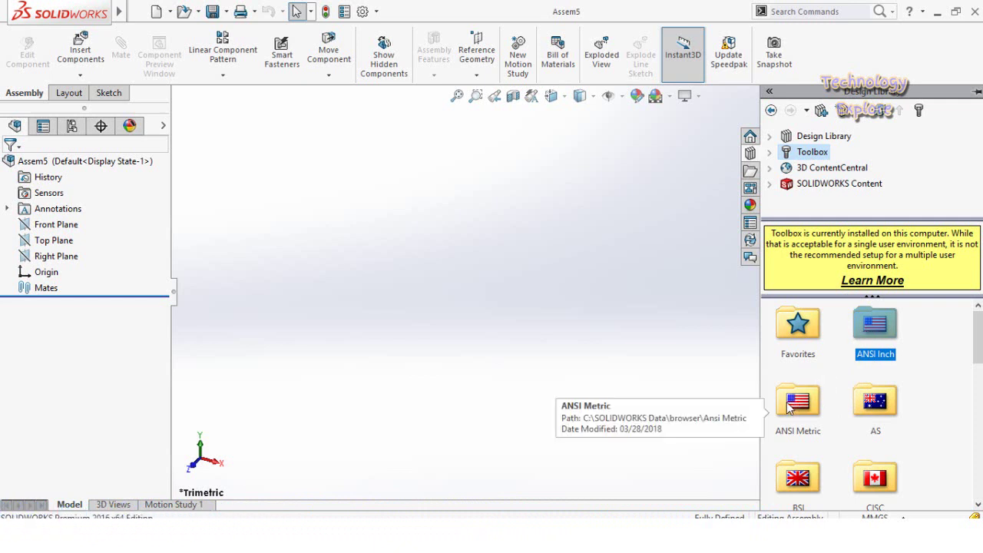
double_click(791, 407)
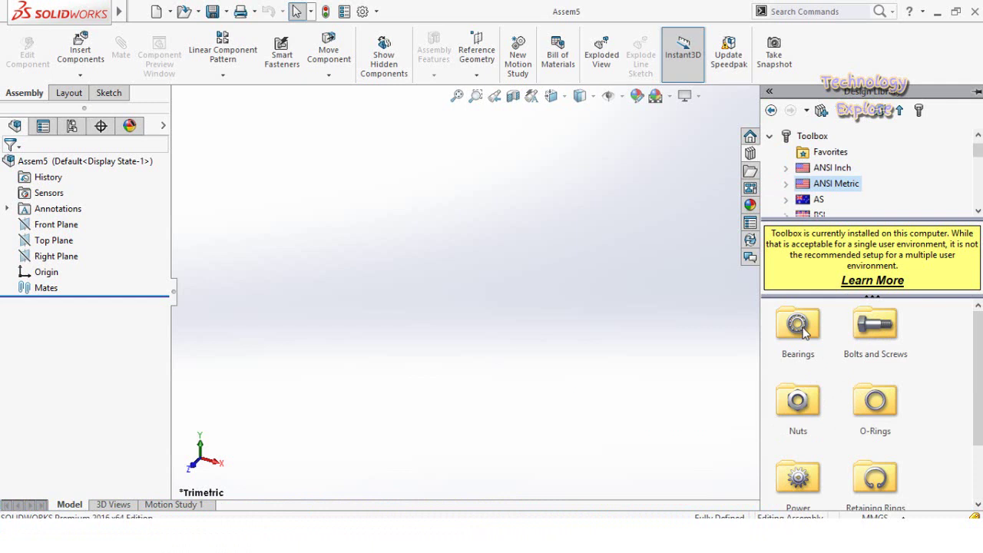
scroll(841, 379, down, 2)
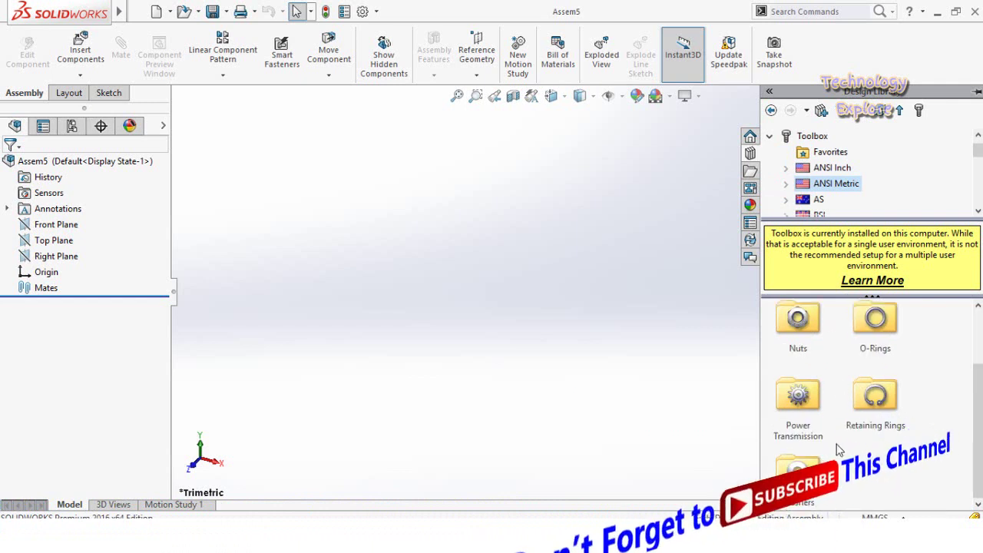
double_click(796, 401)
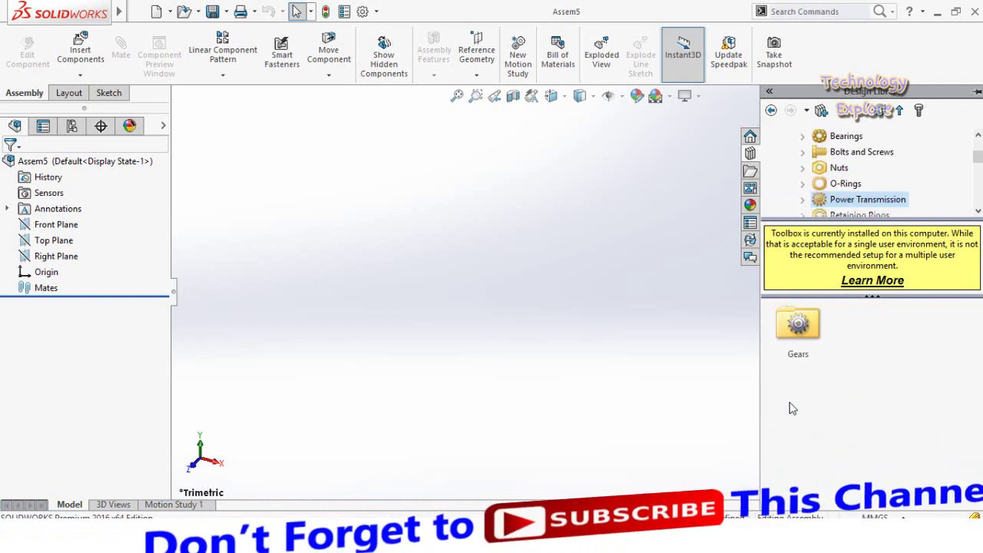
click(796, 328)
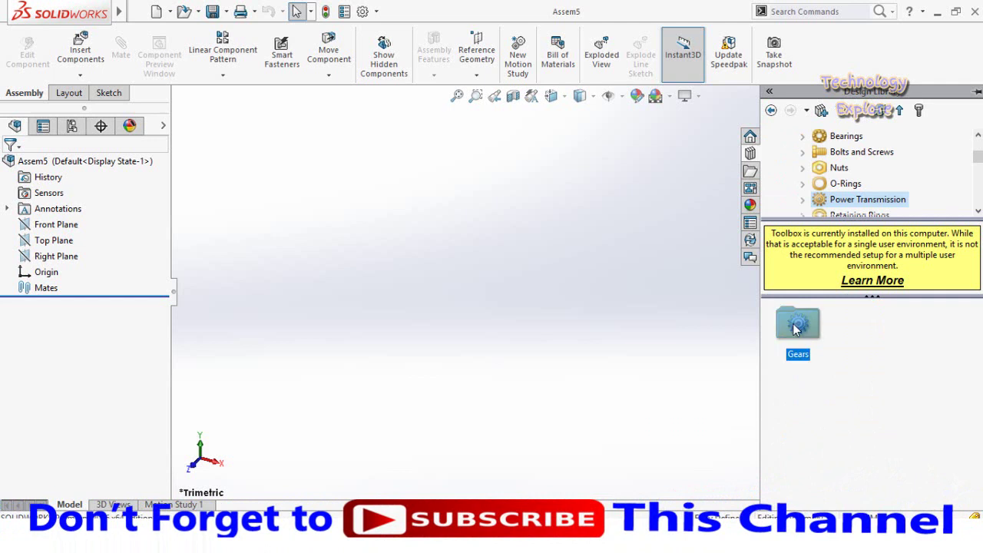
double_click(796, 329)
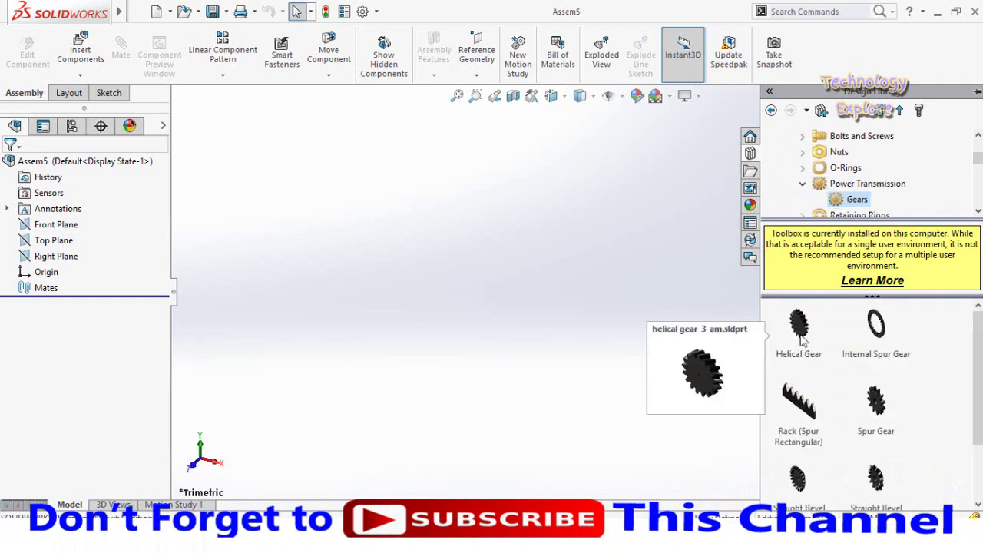
Insert a Toolbox Helical Gear with module 1, 11 teeth and a 45° helix angle
mouse_move(801, 338)
mouse_down()
mouse_move(639, 336)
mouse_move(473, 287)
mouse_move(486, 306)
mouse_up()
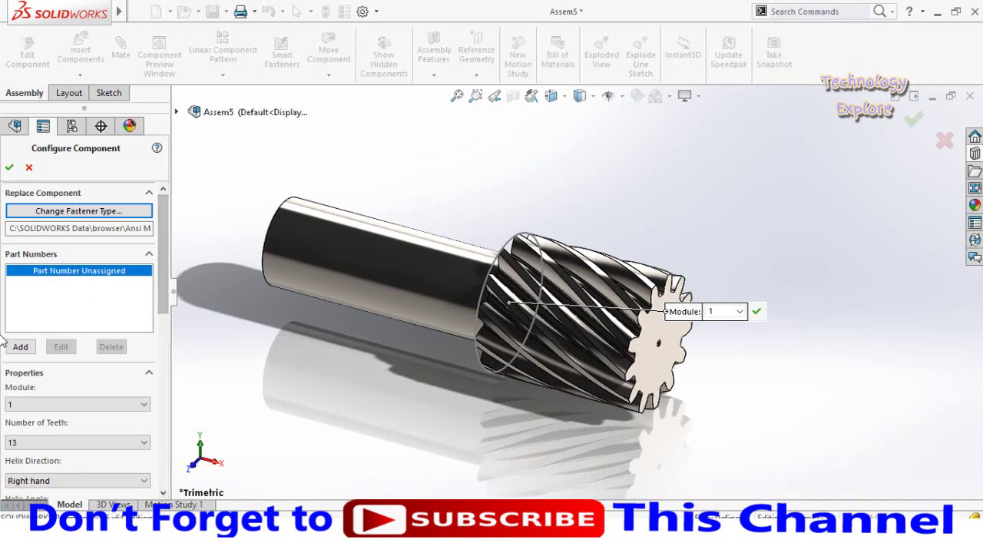
scroll(160, 282, down, 2)
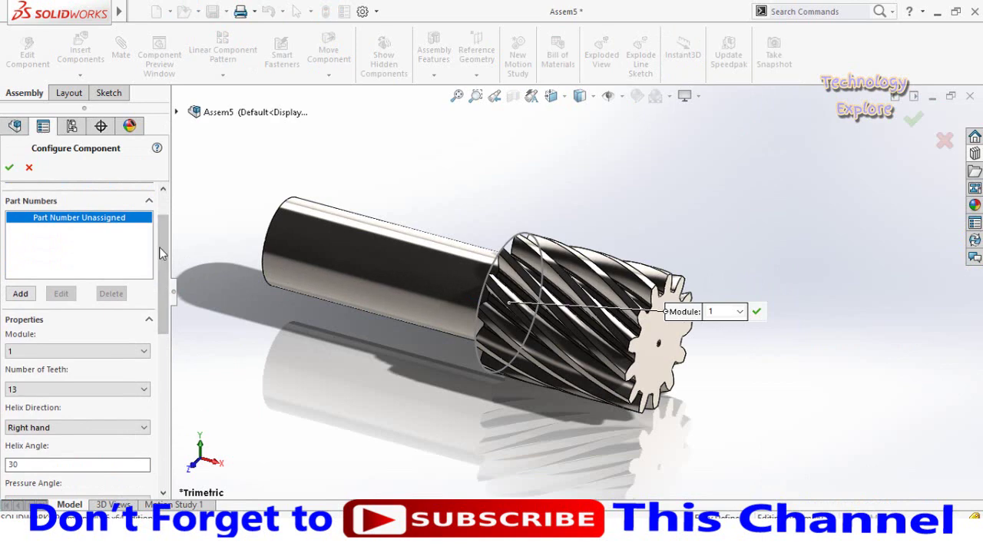
scroll(158, 256, down, 3)
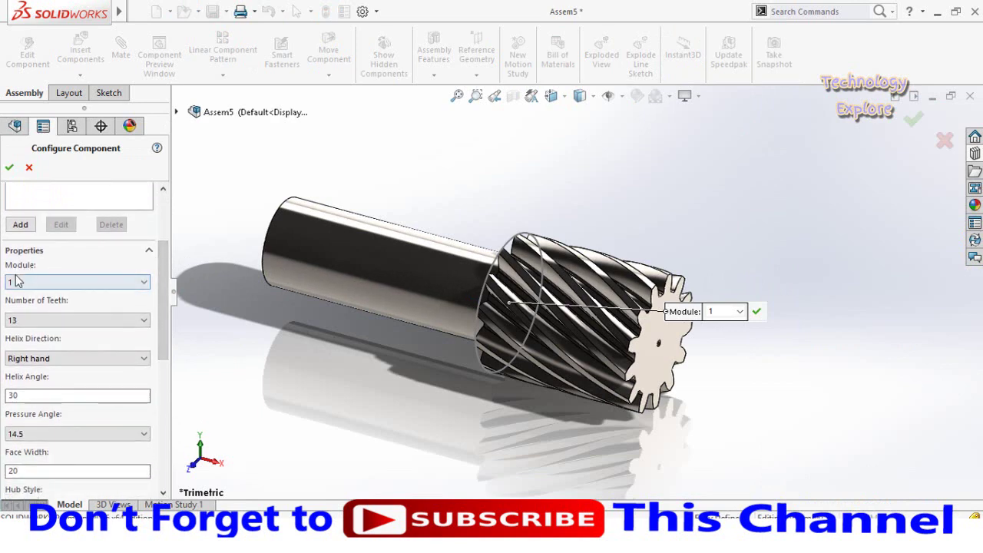
click(16, 282)
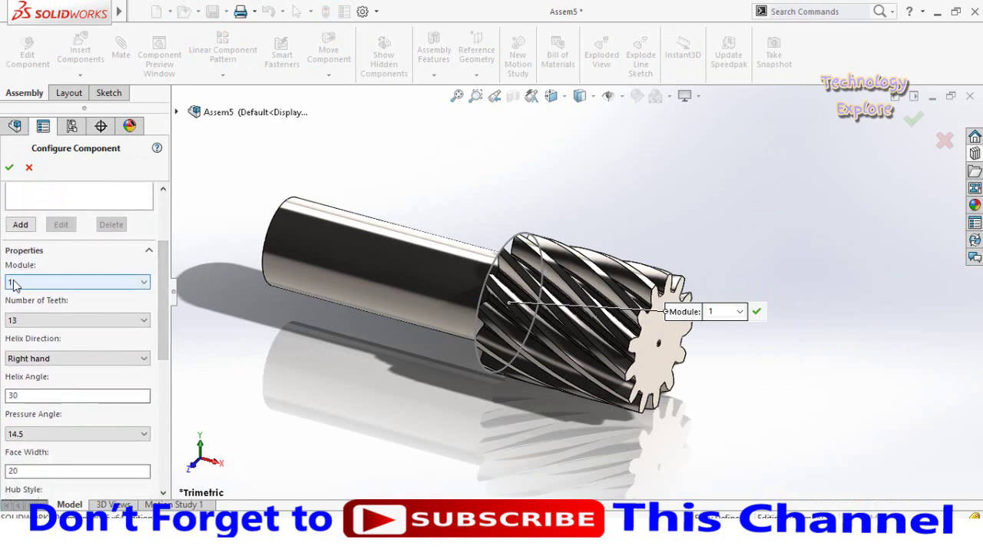
scroll(159, 304, down, 3)
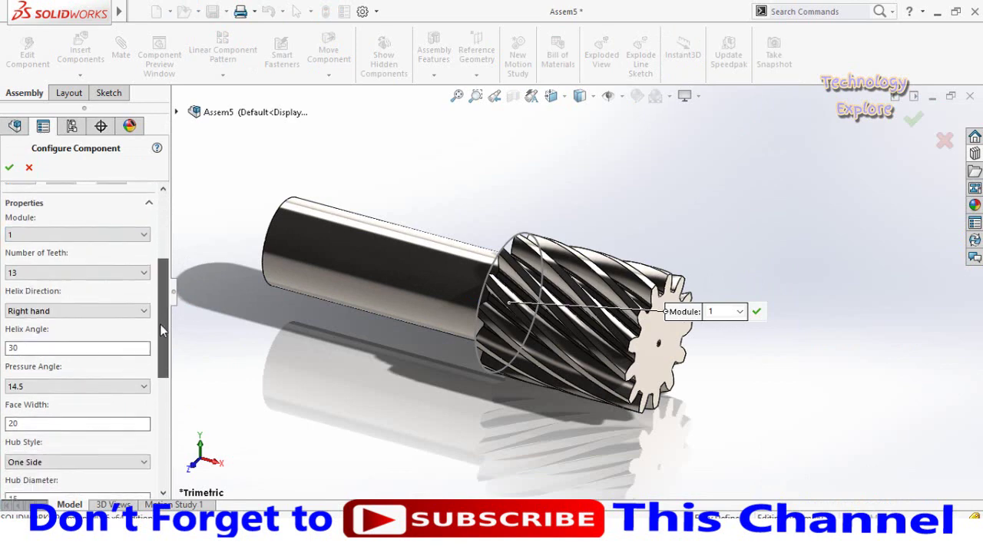
click(54, 260)
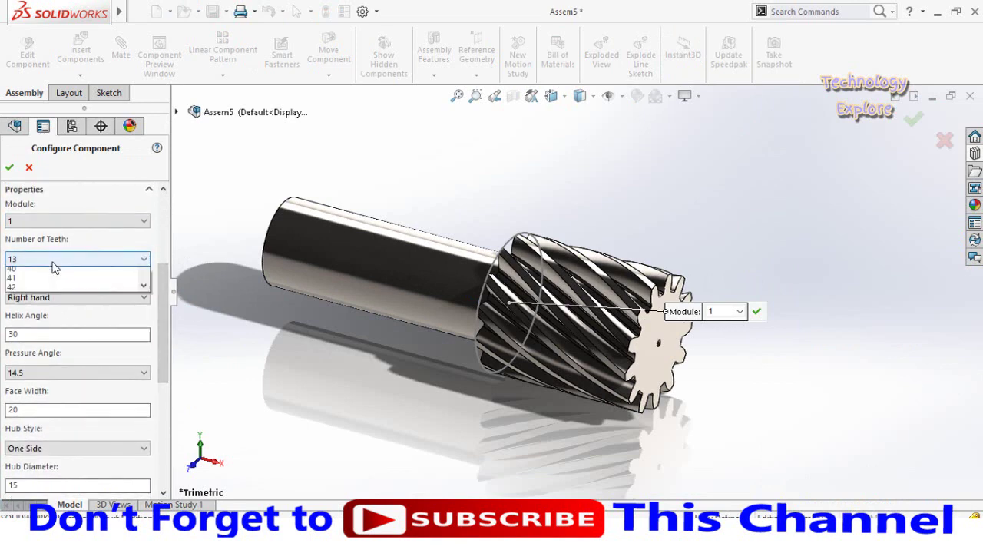
scroll(28, 284, up, 1)
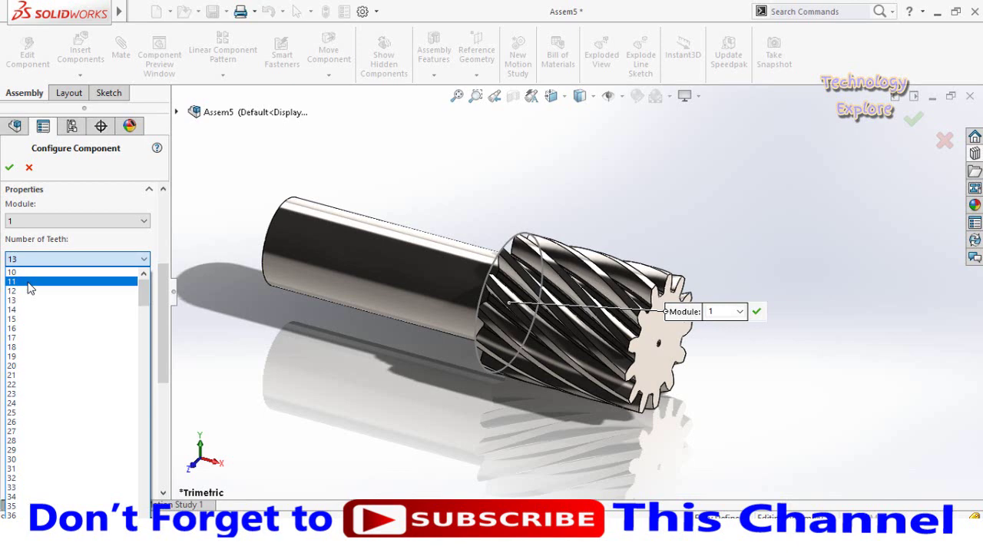
click(29, 282)
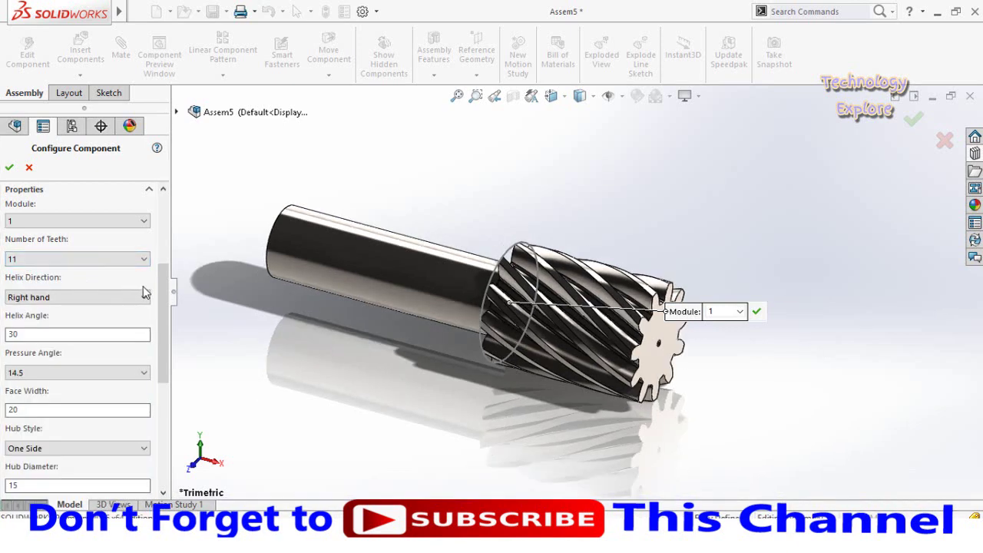
scroll(162, 294, down, 2)
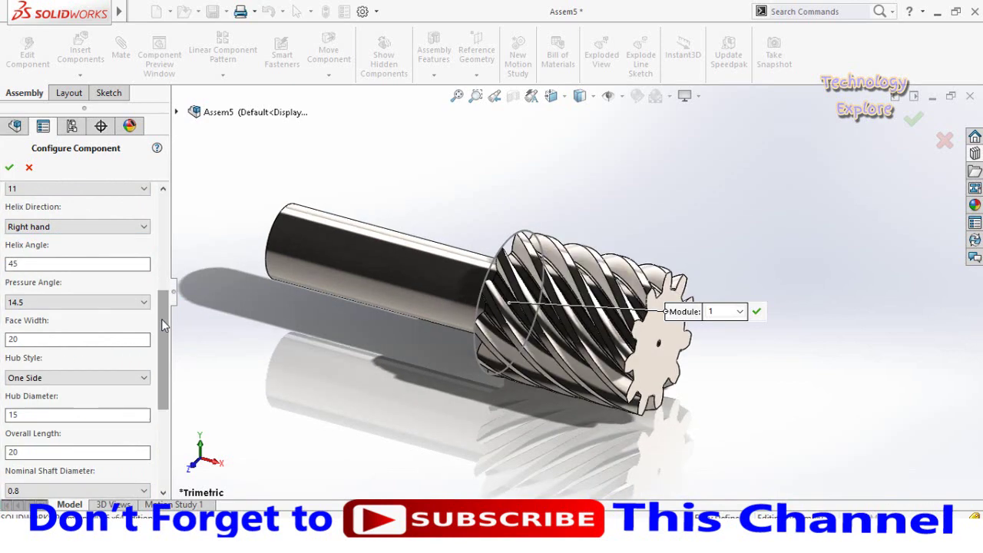
Set the gear's pressure angle to 20, change its face width, and add hubs on both sides (35 overall)
drag(161, 320, 161, 328)
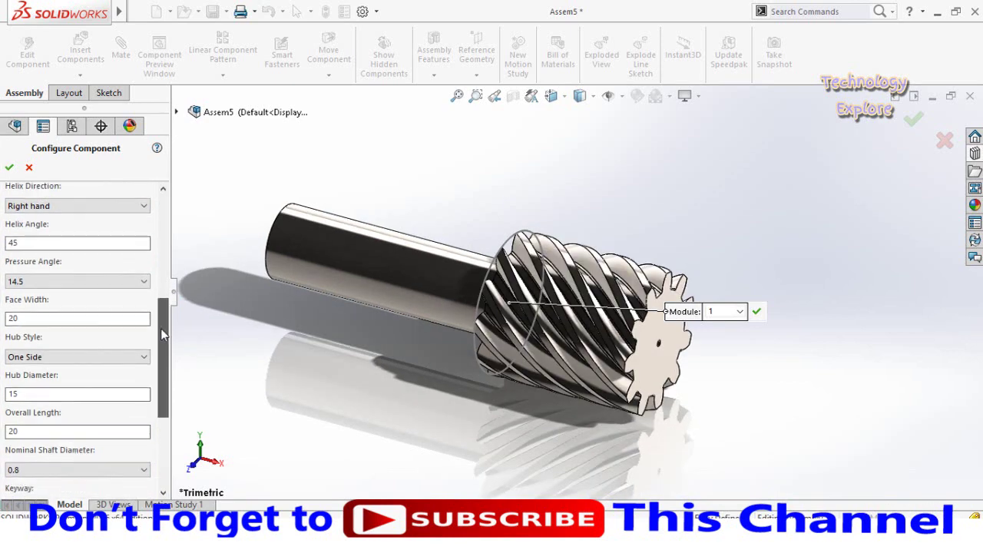
click(23, 283)
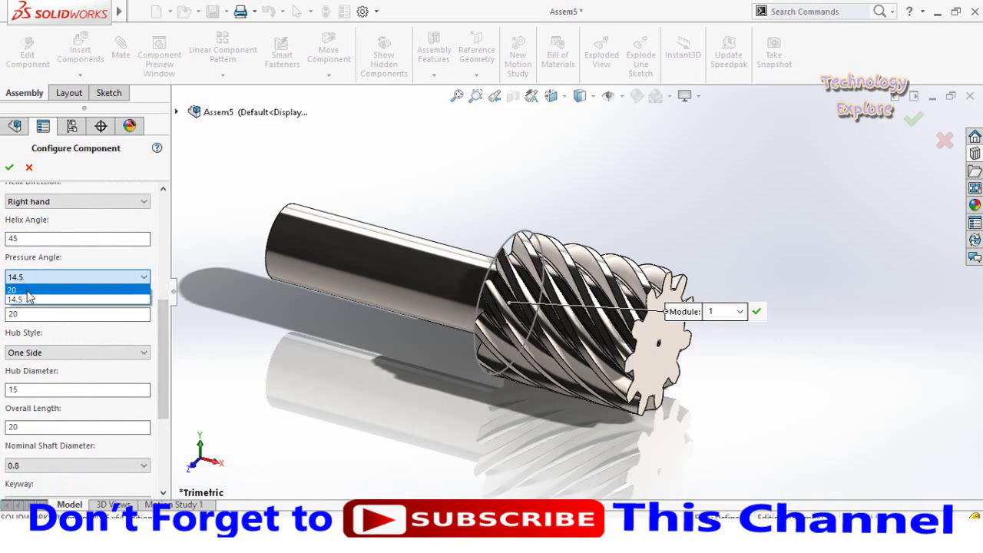
click(27, 291)
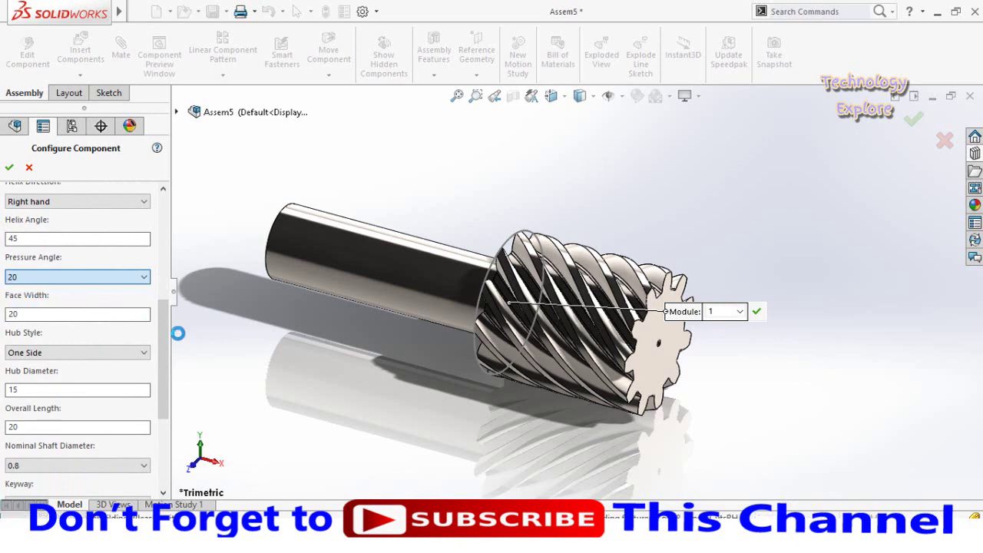
scroll(163, 320, down, 1)
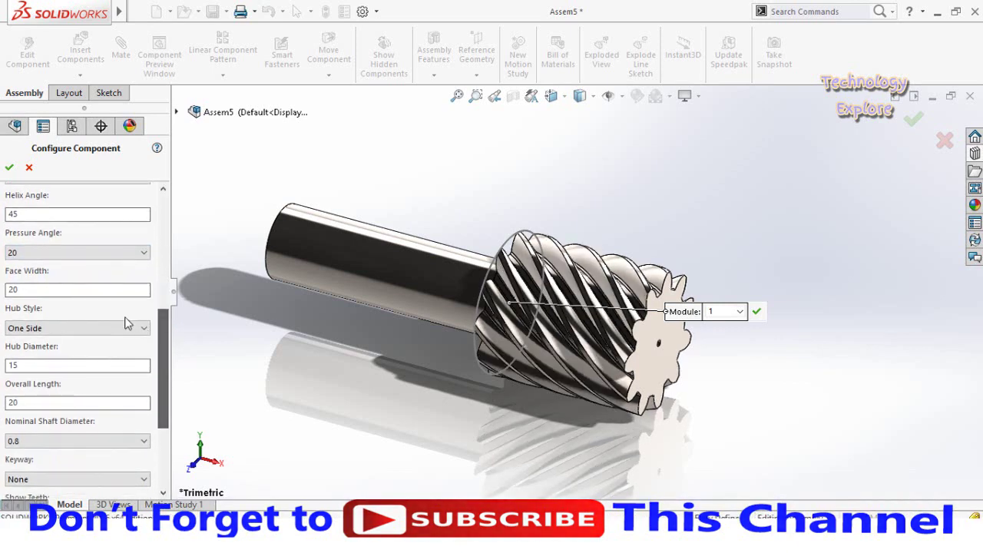
double_click(31, 288)
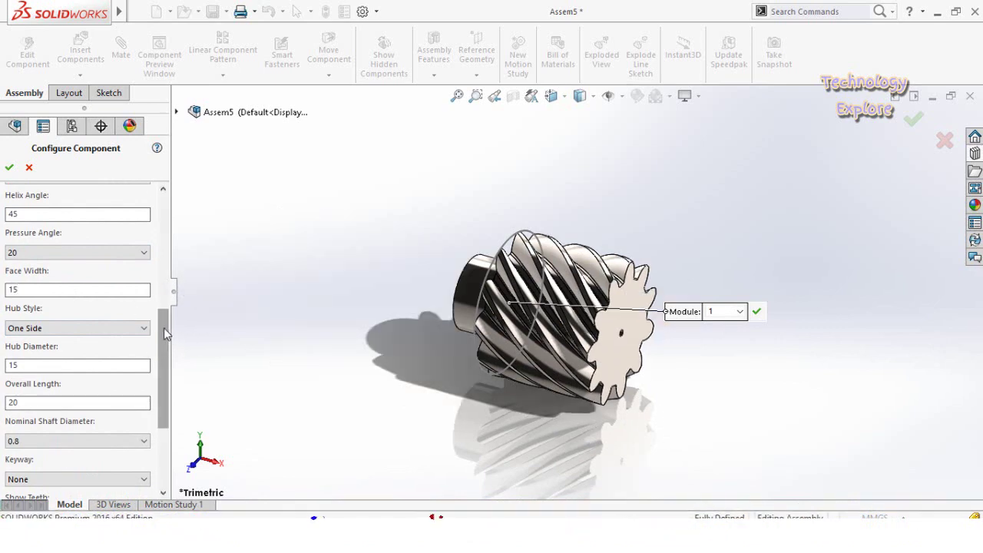
drag(164, 328, 163, 343)
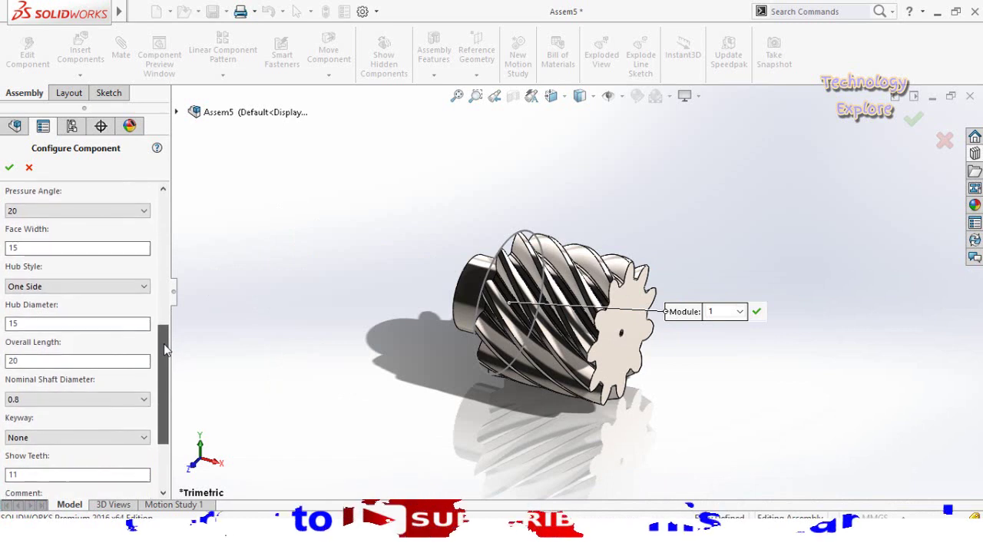
click(31, 288)
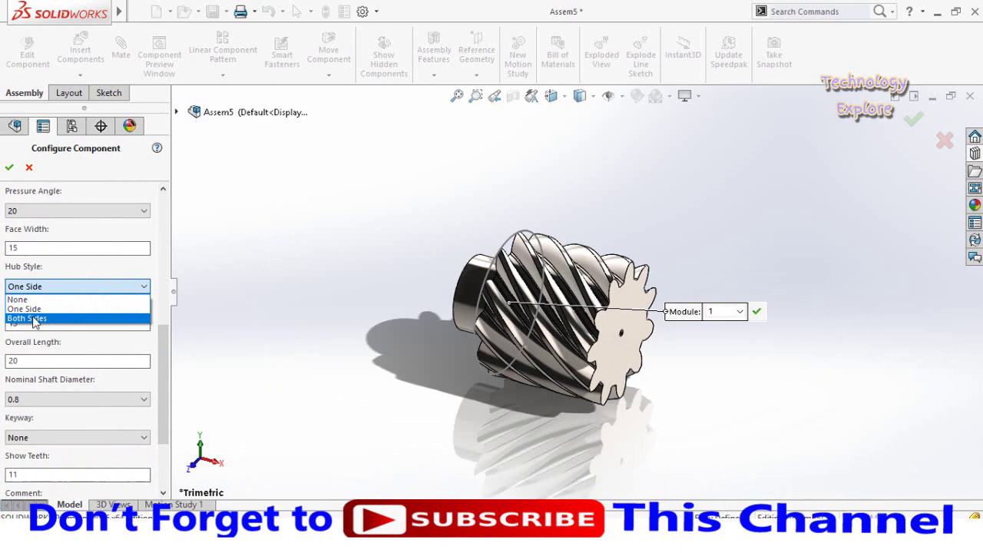
click(34, 319)
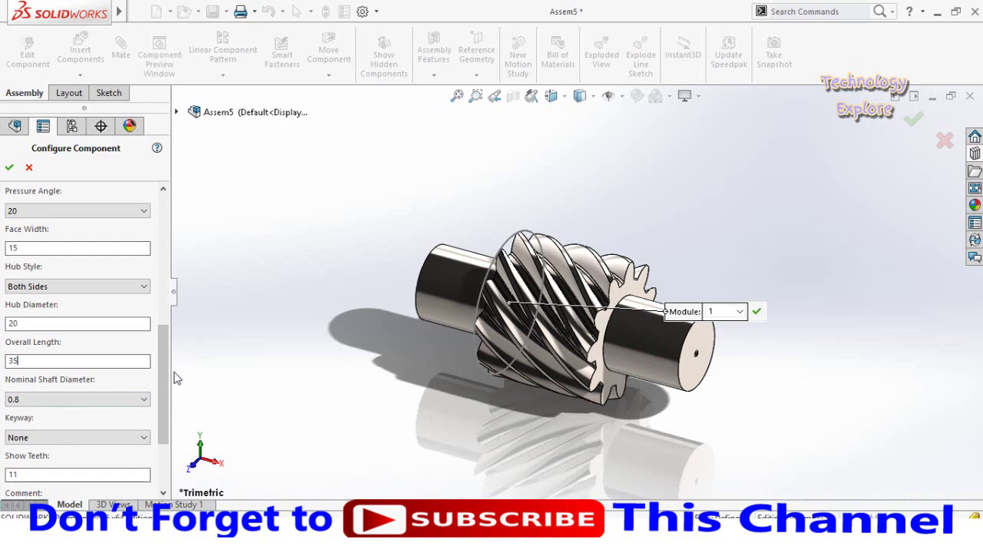
scroll(164, 375, down, 3)
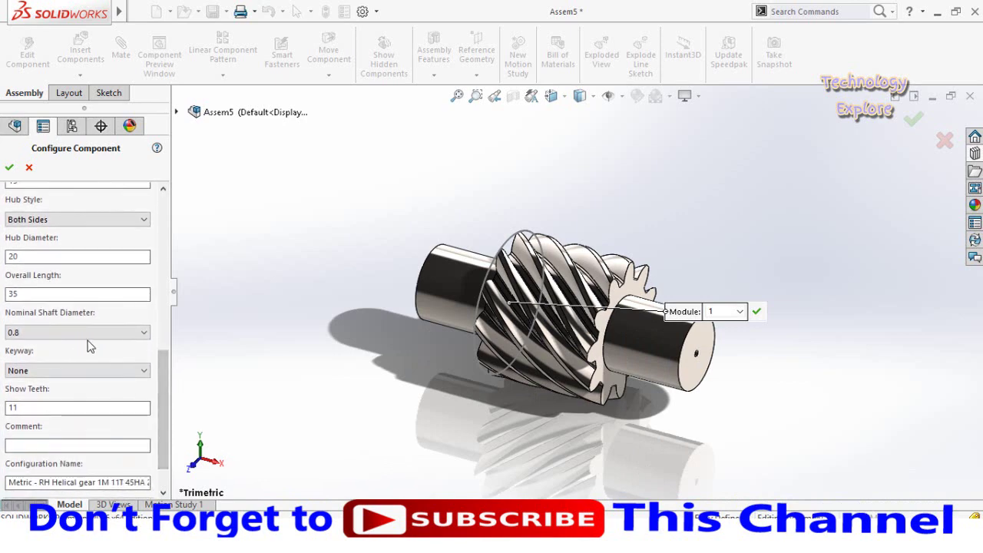
scroll(161, 388, down, 3)
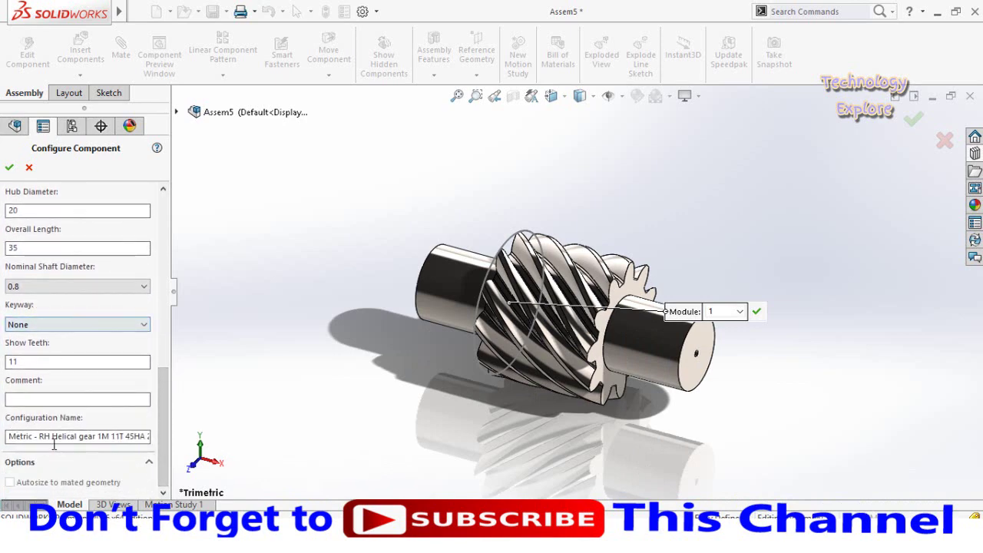
Confirm the 11-tooth gear, fit the view, and drag a second Helical Gear from Toolbox
click(9, 169)
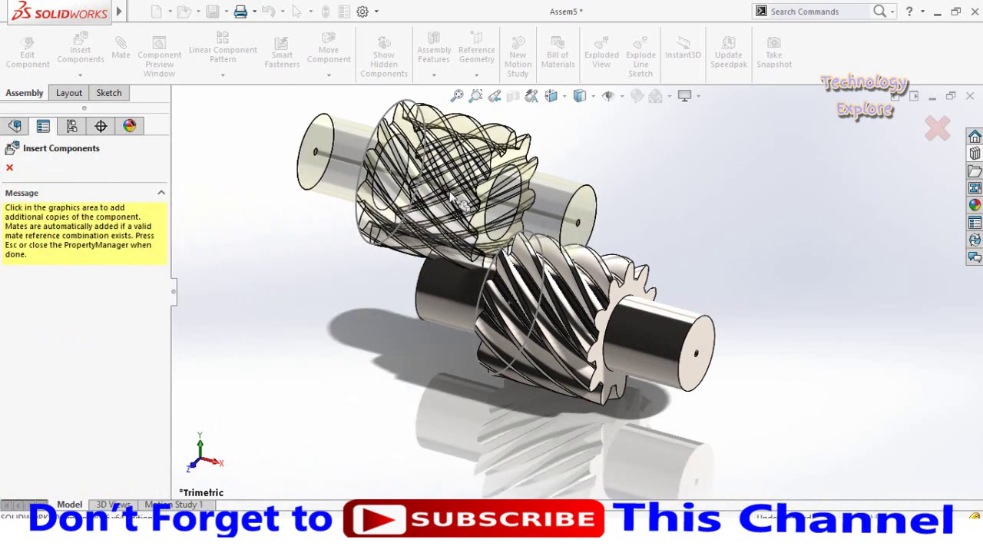
click(9, 167)
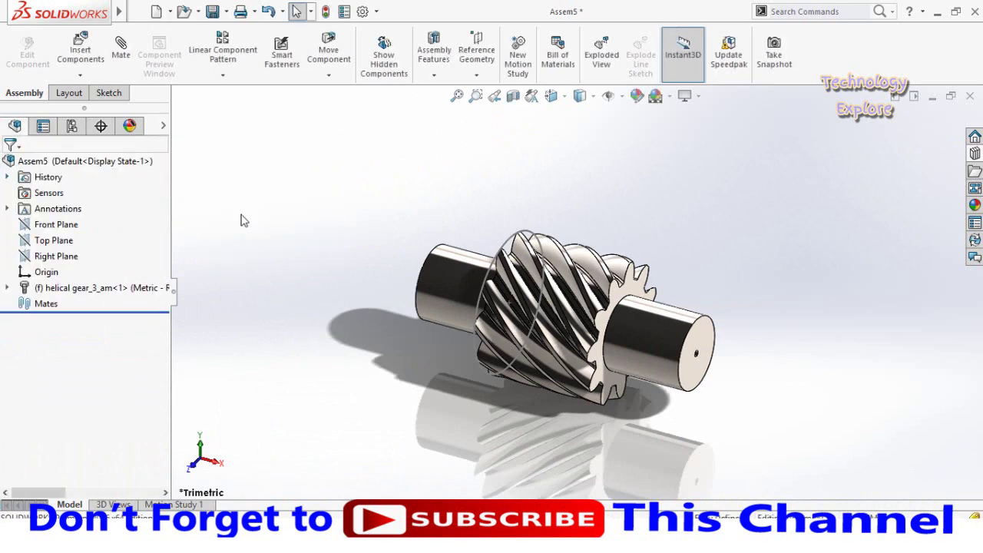
key(f)
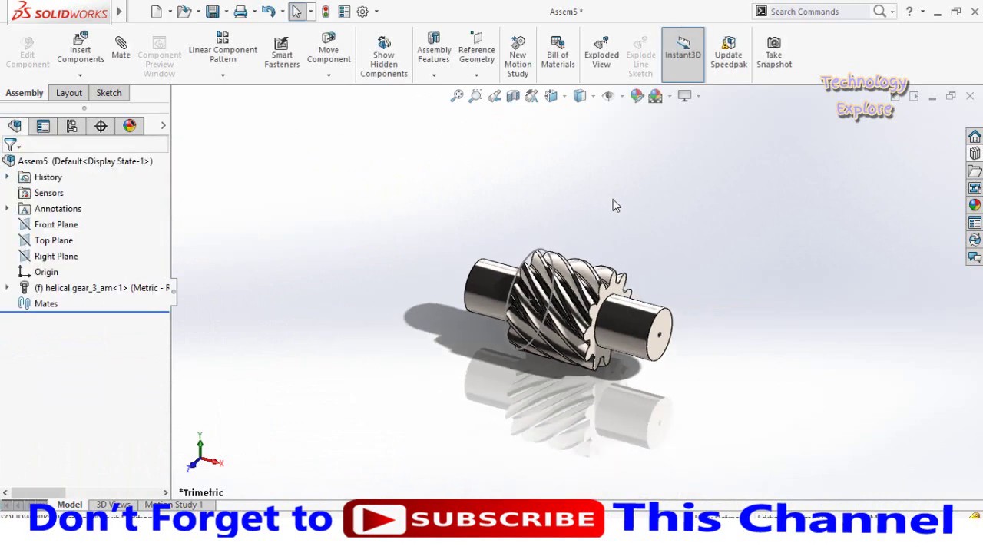
click(975, 154)
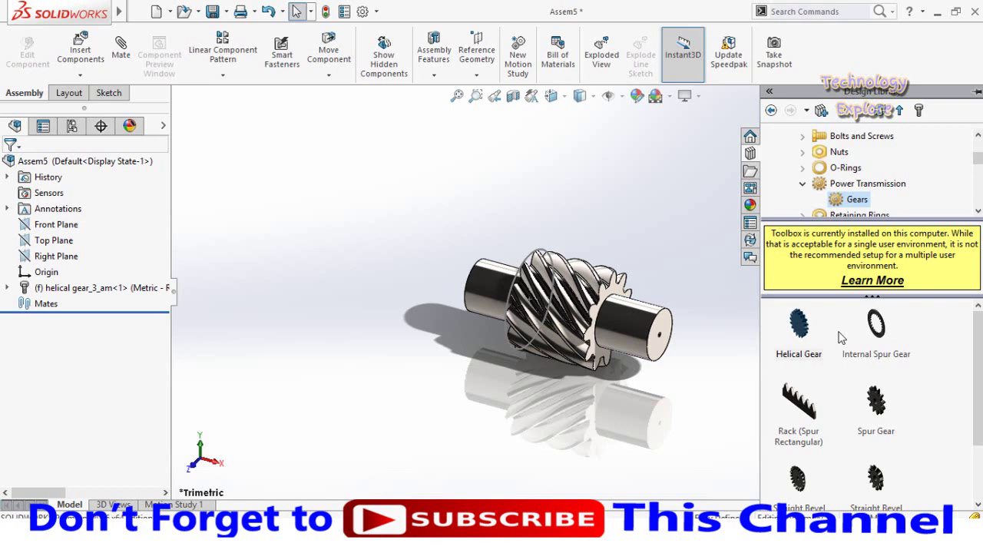
drag(809, 338, 653, 203)
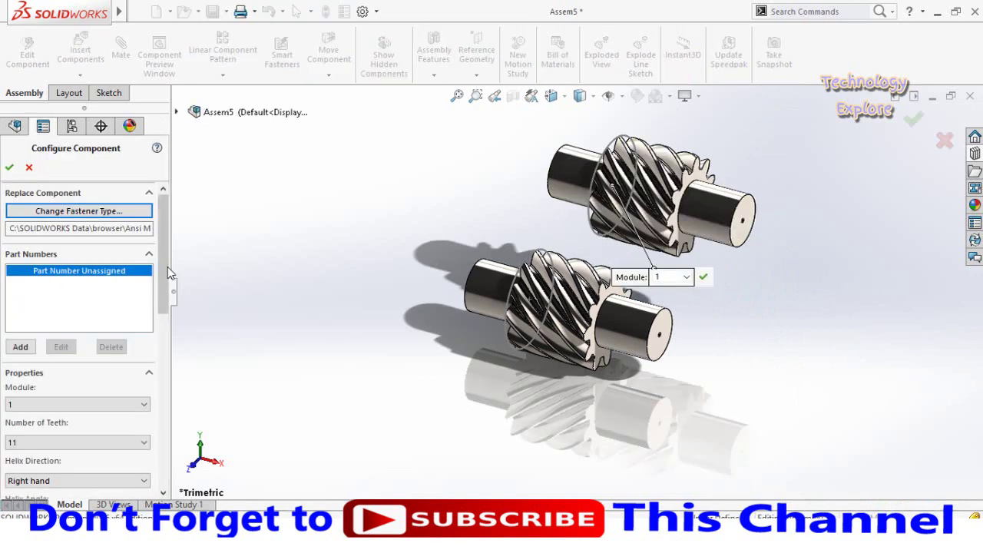
Configure the second gear with 22 teeth and a Left hand helix, then confirm it
drag(162, 252, 157, 308)
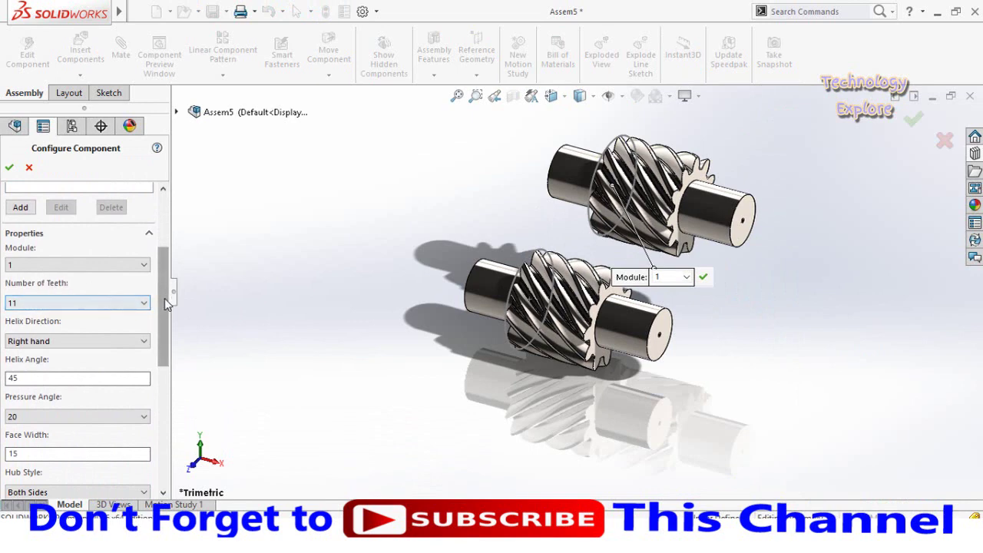
scroll(153, 298, down, 2)
click(143, 273)
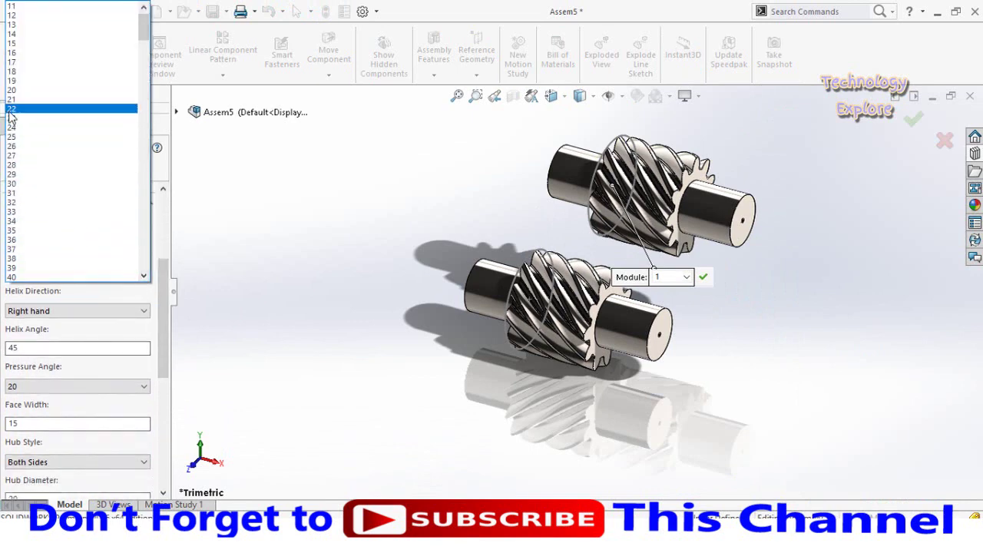
click(13, 111)
scroll(92, 330, down, 1)
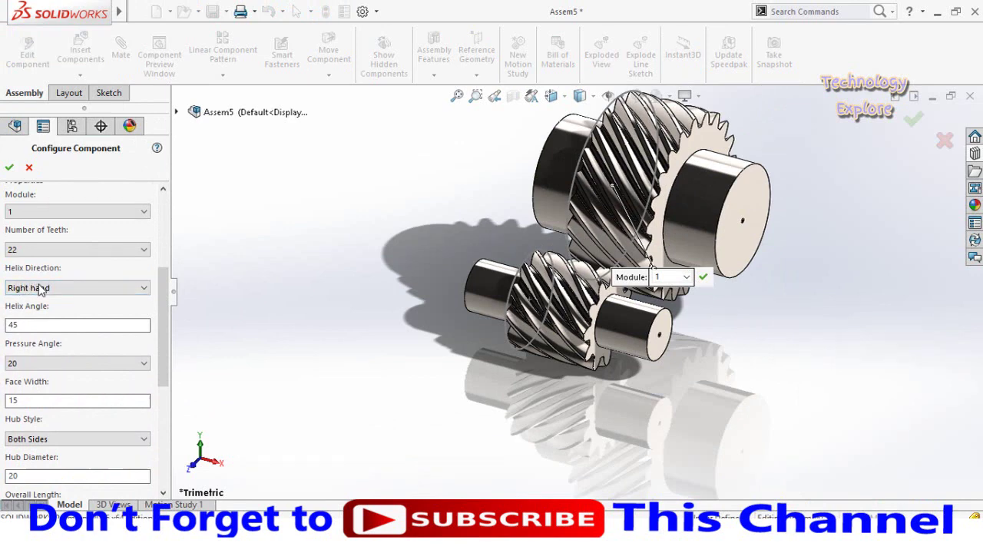
click(36, 290)
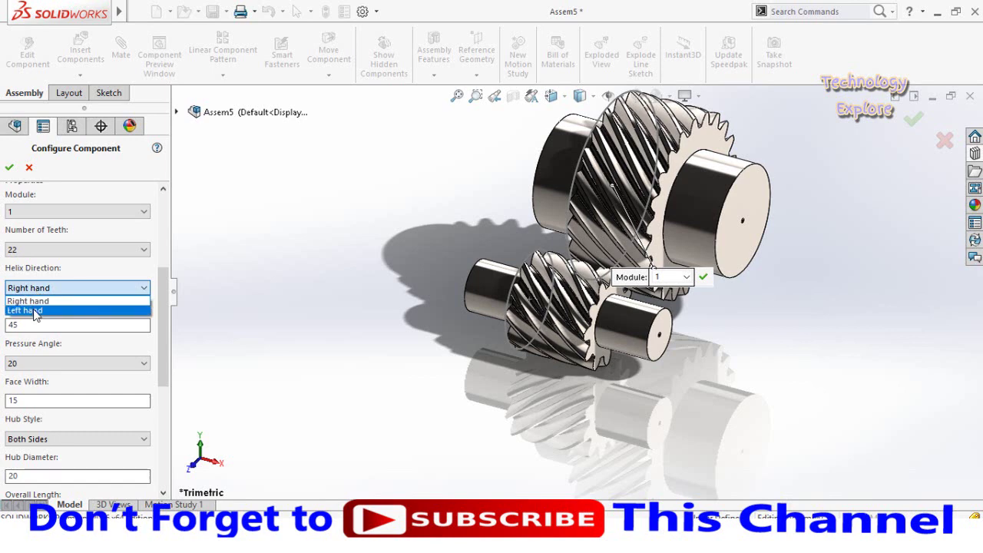
click(25, 311)
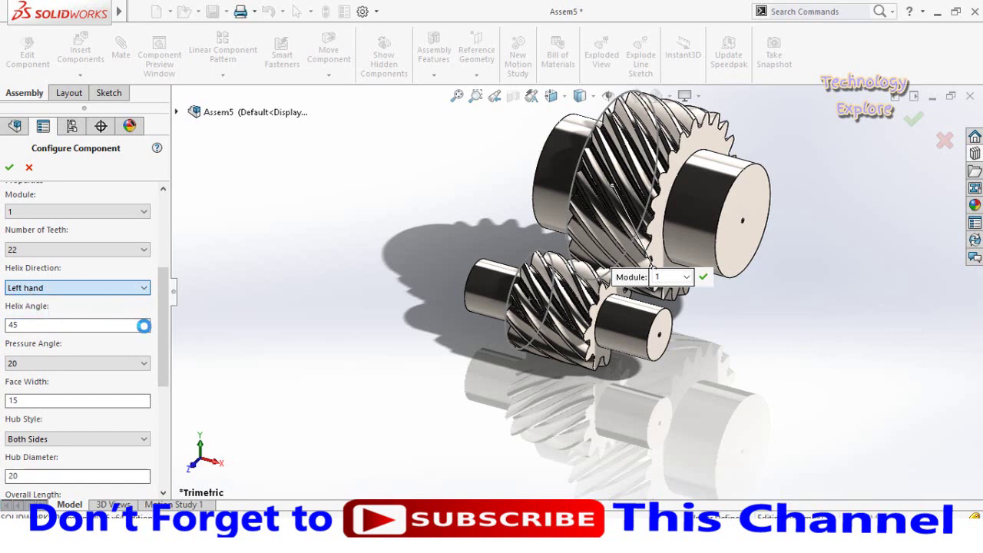
scroll(136, 329, down, 1)
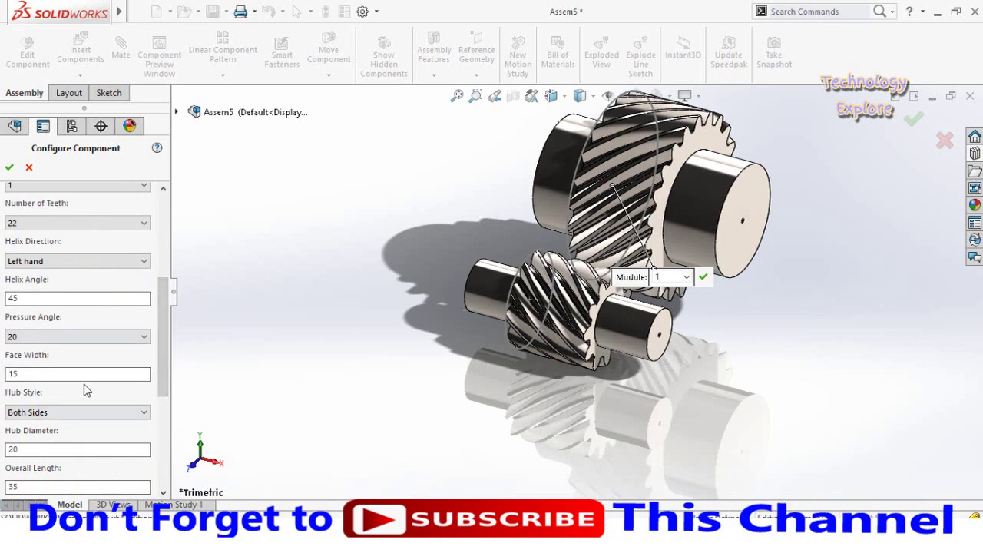
scroll(156, 350, down, 6)
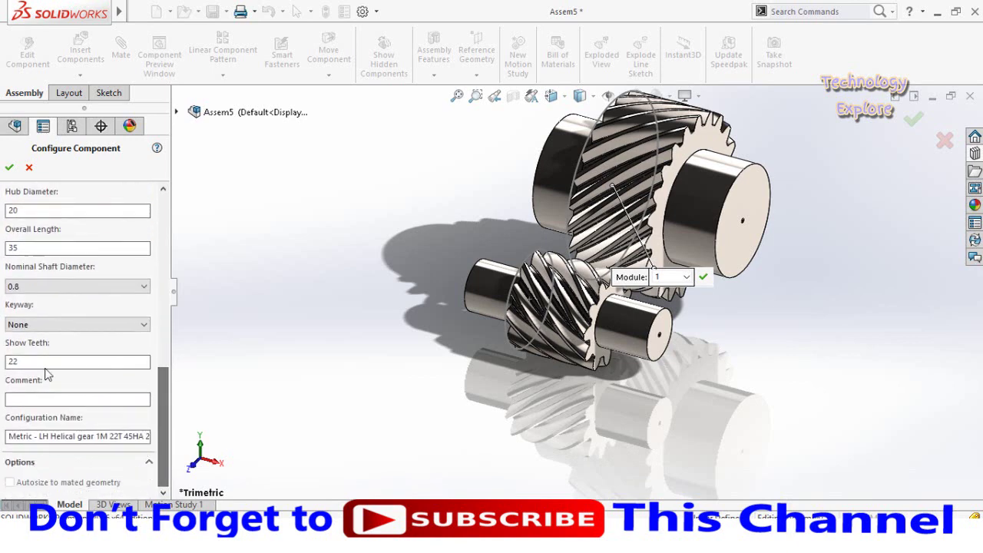
click(9, 168)
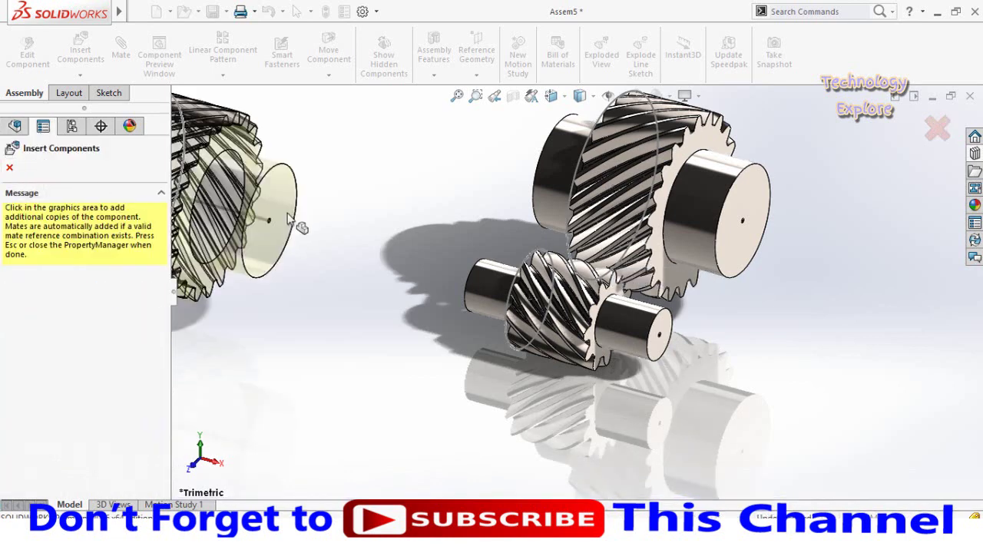
Stop placing gear copies, orbit the view, and try dragging the small gear's hub
click(9, 169)
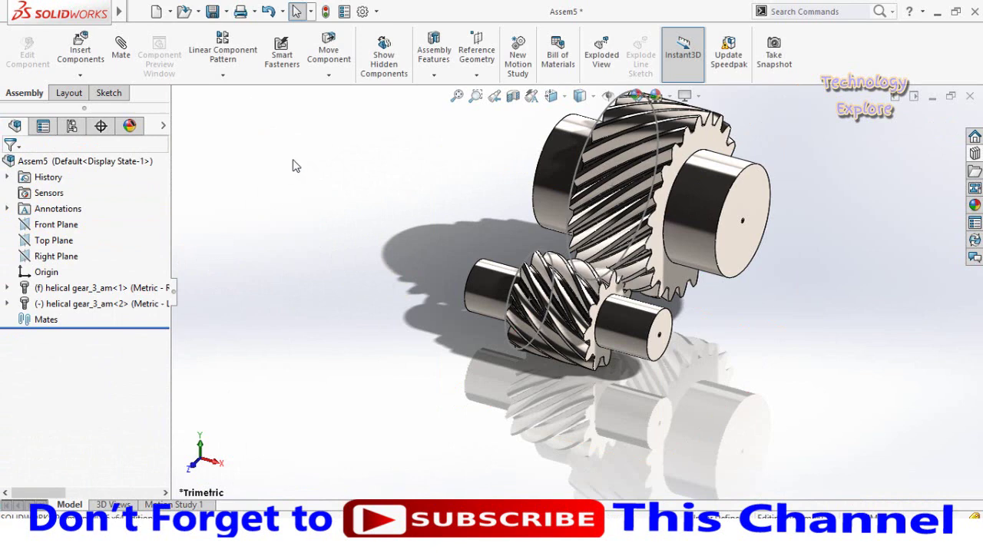
middle_drag(394, 203, 438, 195)
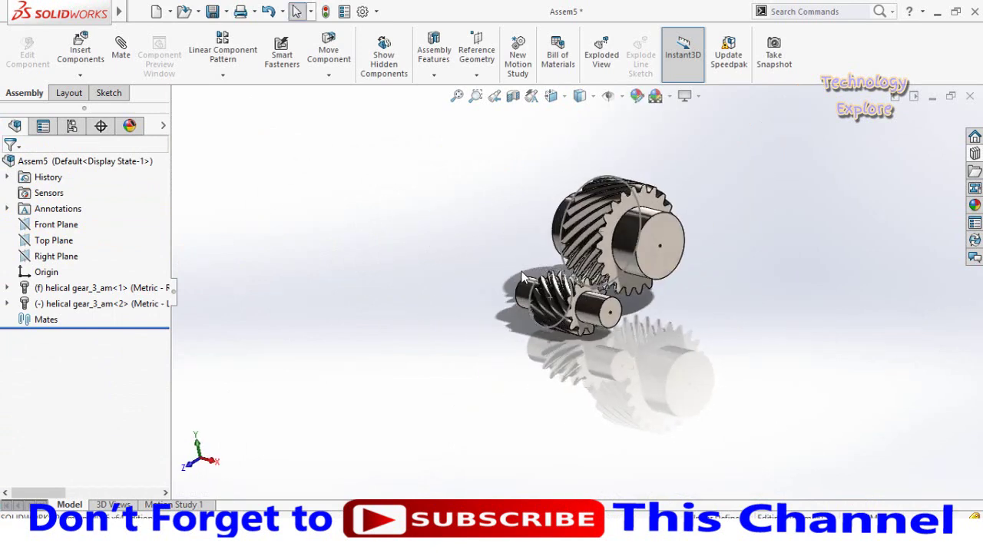
middle_drag(628, 329, 630, 355)
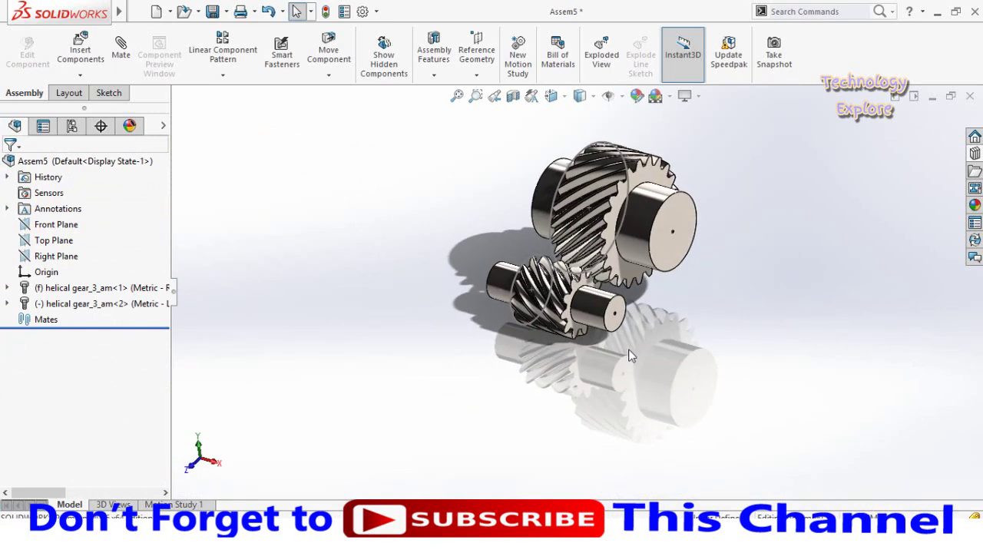
scroll(629, 355, down, 3)
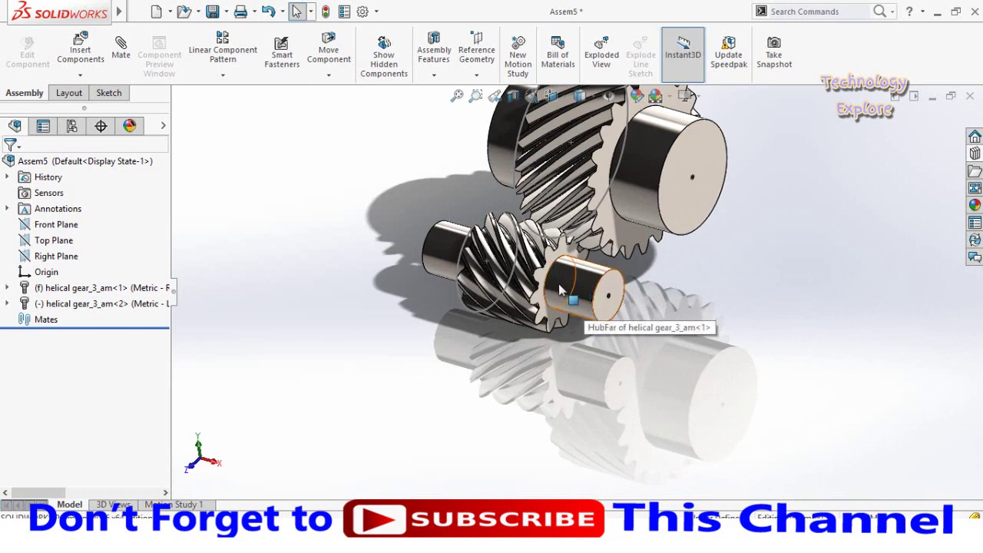
drag(607, 304, 571, 288)
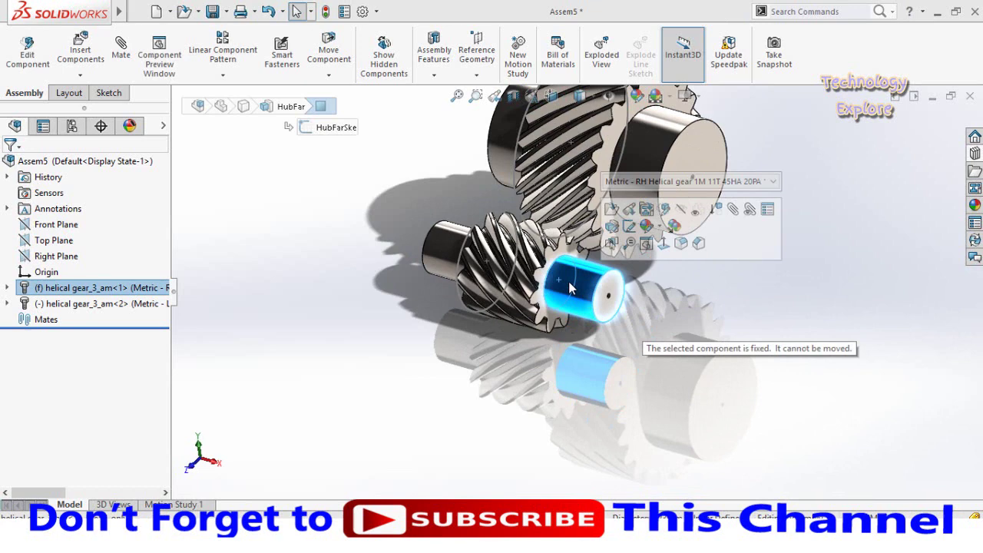
Float the small gear and mate a face of each gear Coincident
right_click(570, 298)
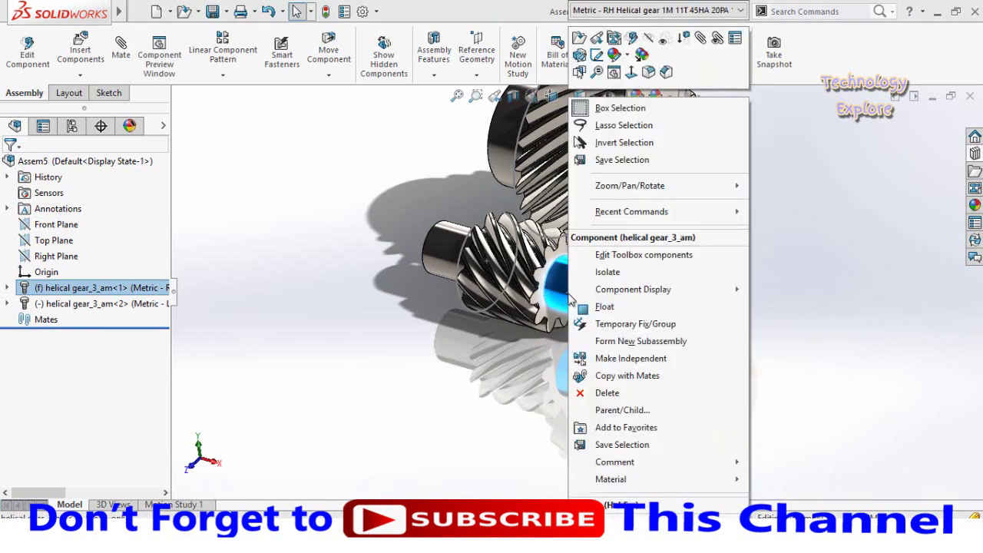
click(606, 307)
scroll(599, 367, up, 2)
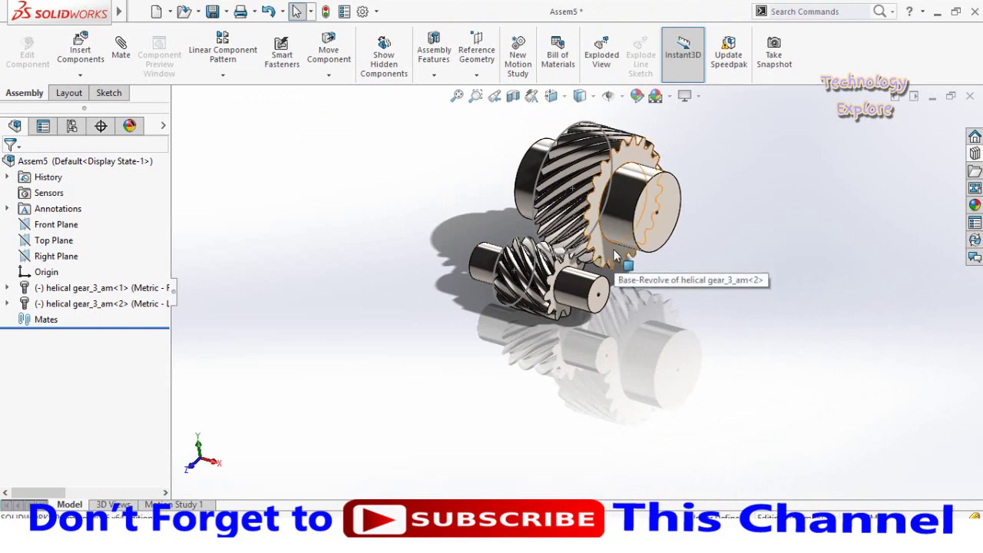
click(585, 273)
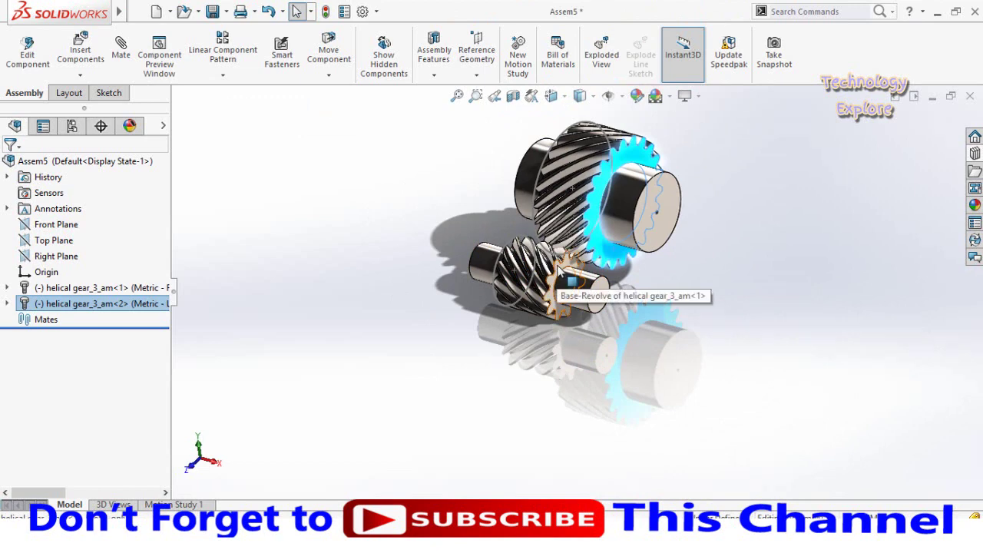
ctrl+click(560, 271)
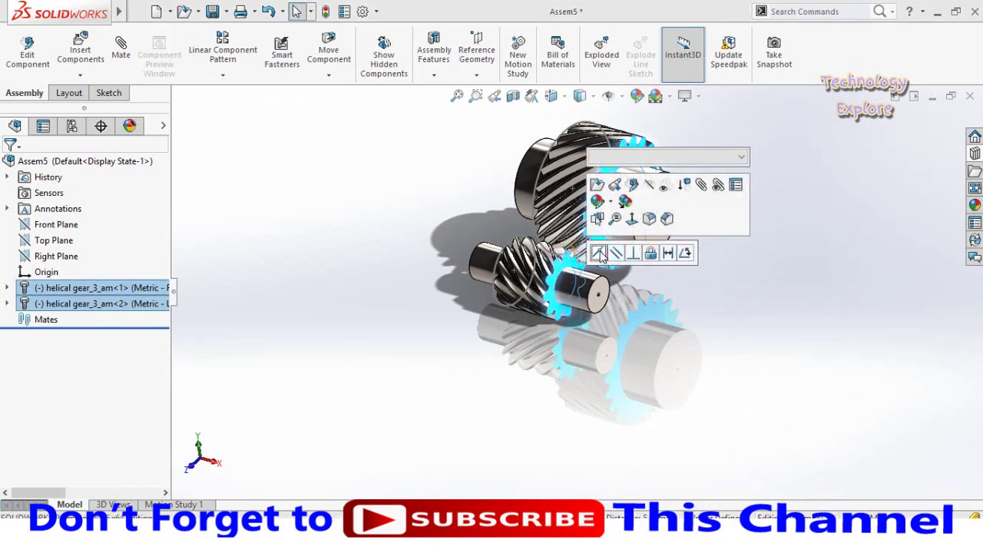
click(597, 257)
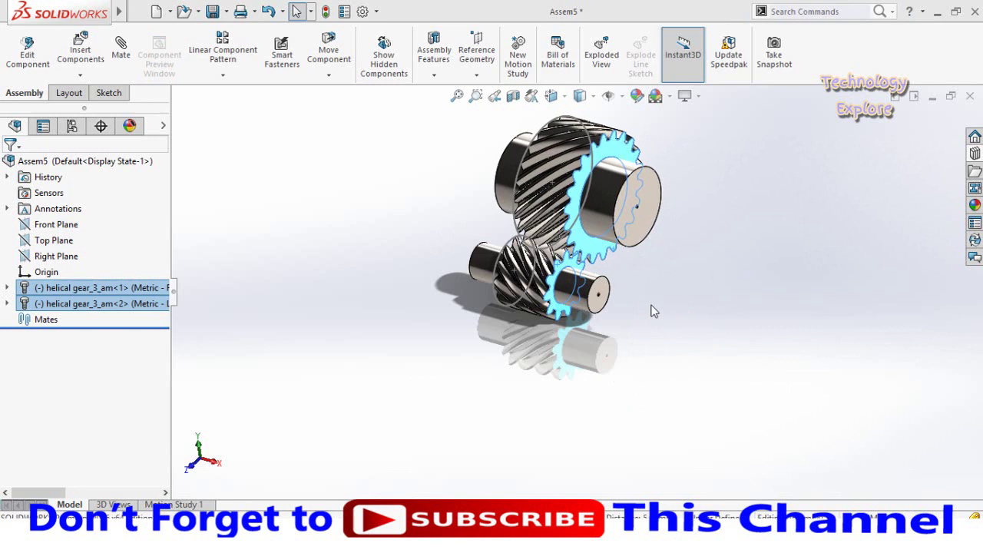
Select the large gear together with the Right Plane and orbit to a new angle
click(591, 252)
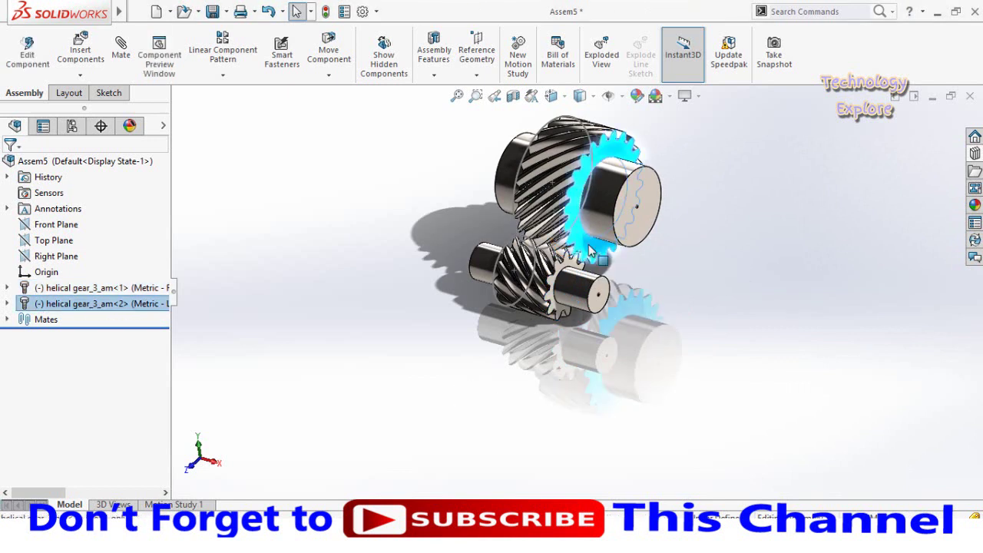
click(58, 261)
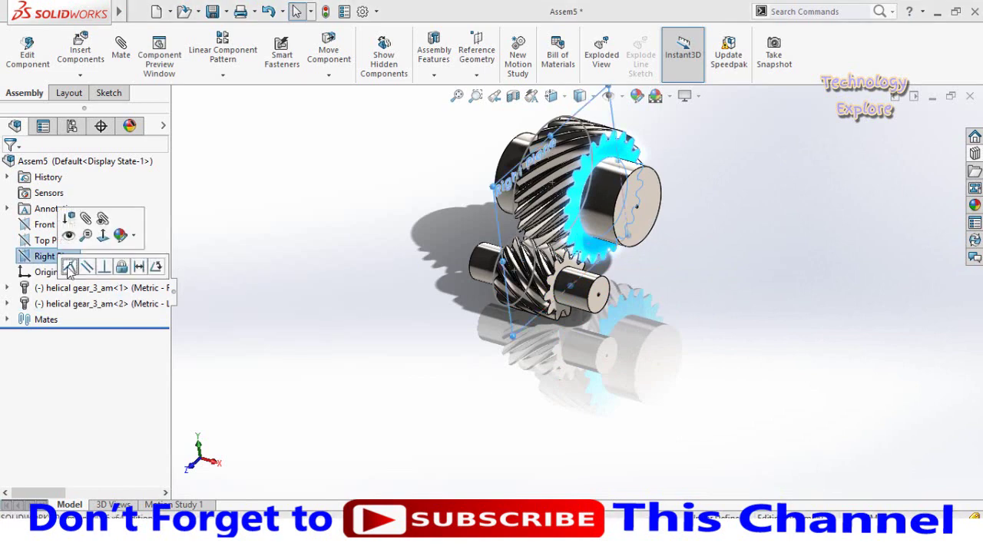
middle_drag(307, 330, 378, 334)
click(422, 338)
middle_drag(550, 332, 559, 252)
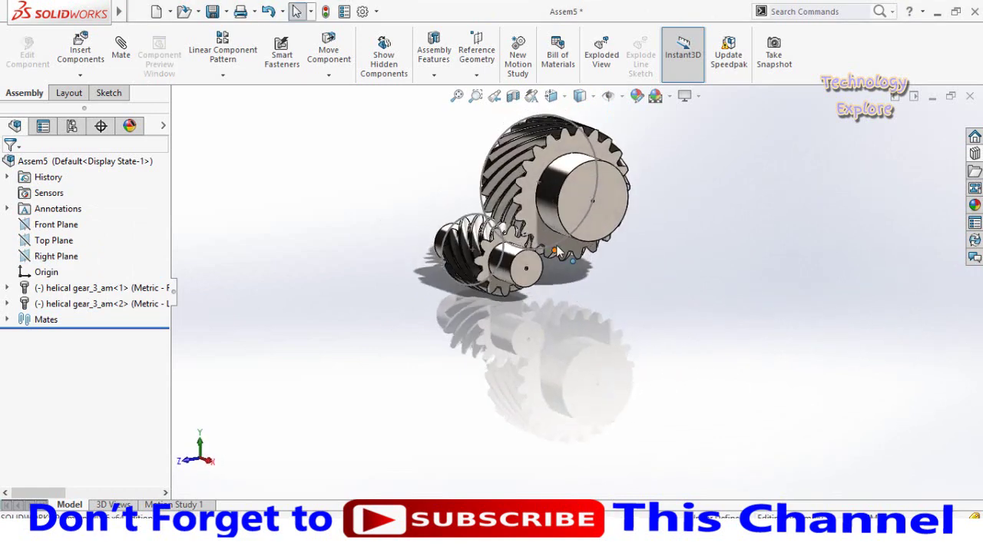
Start a sketch viewed normal-to and draw a horizontal line from the point beside the small gear
click(533, 196)
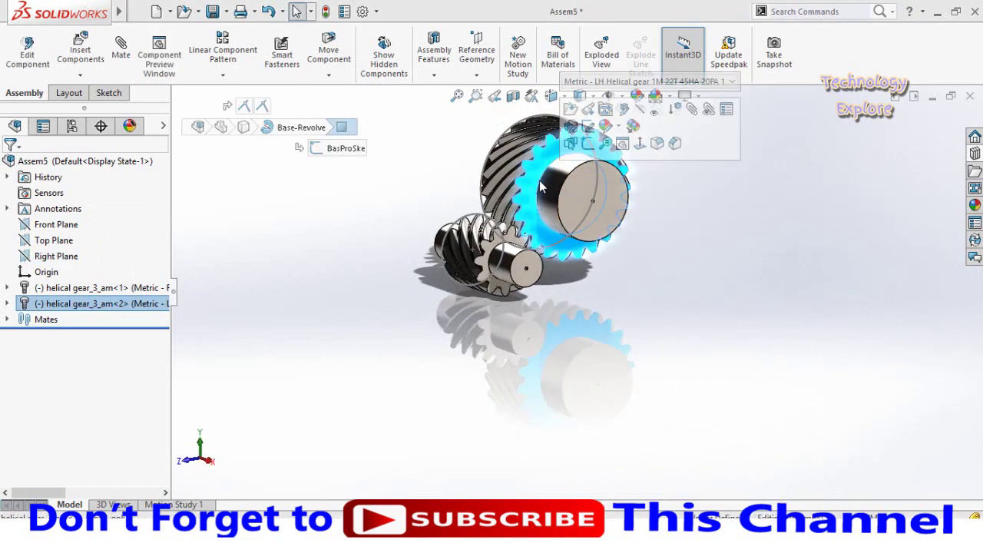
click(589, 144)
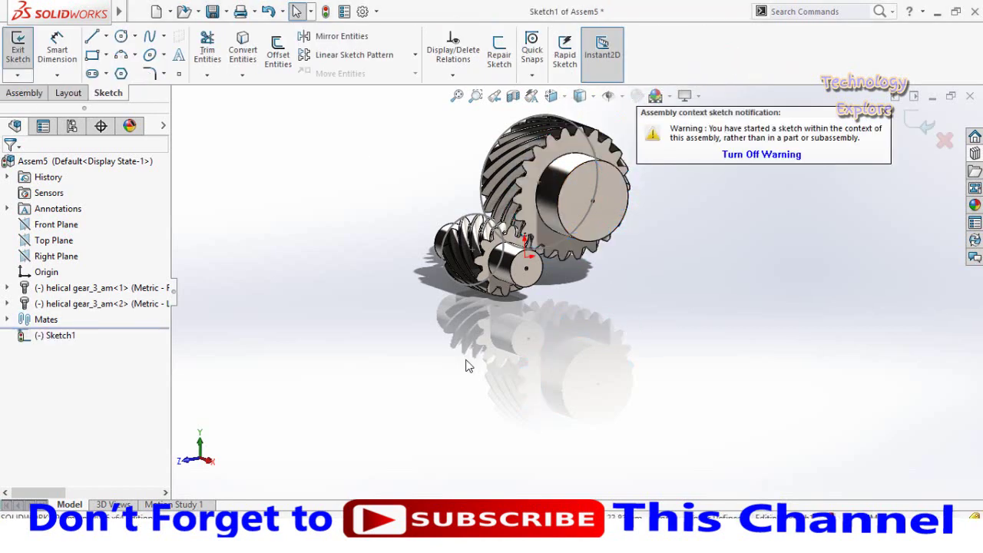
key(ctrl+8)
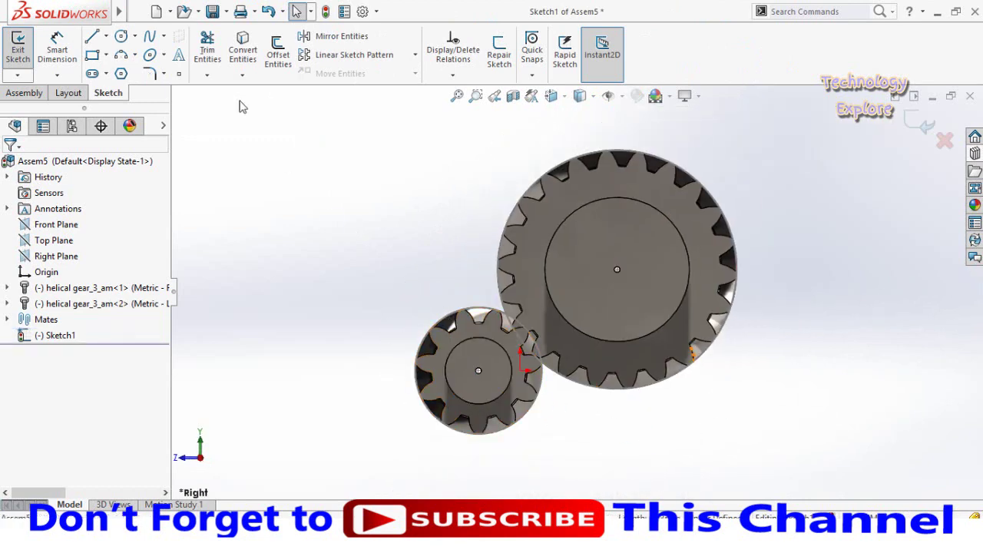
click(92, 39)
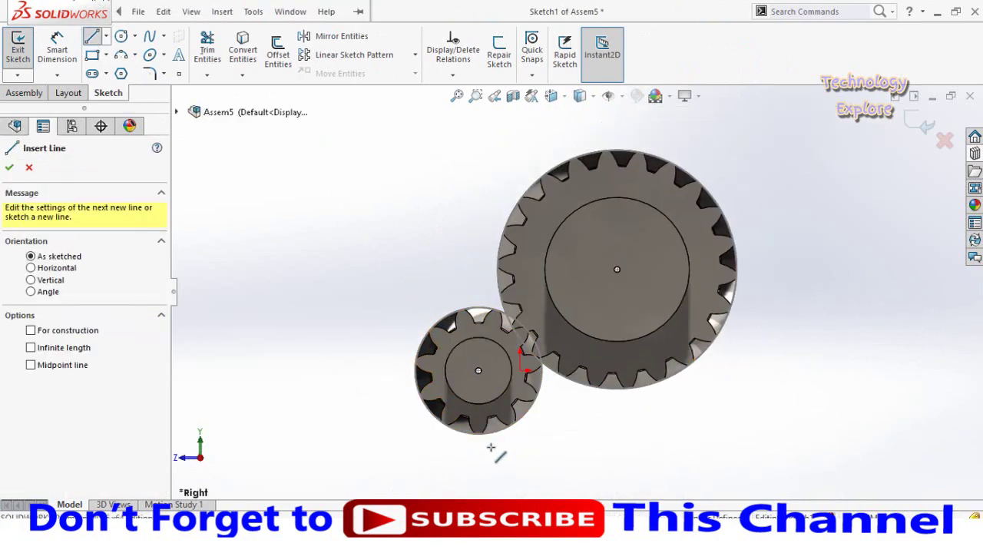
scroll(499, 415, down, 3)
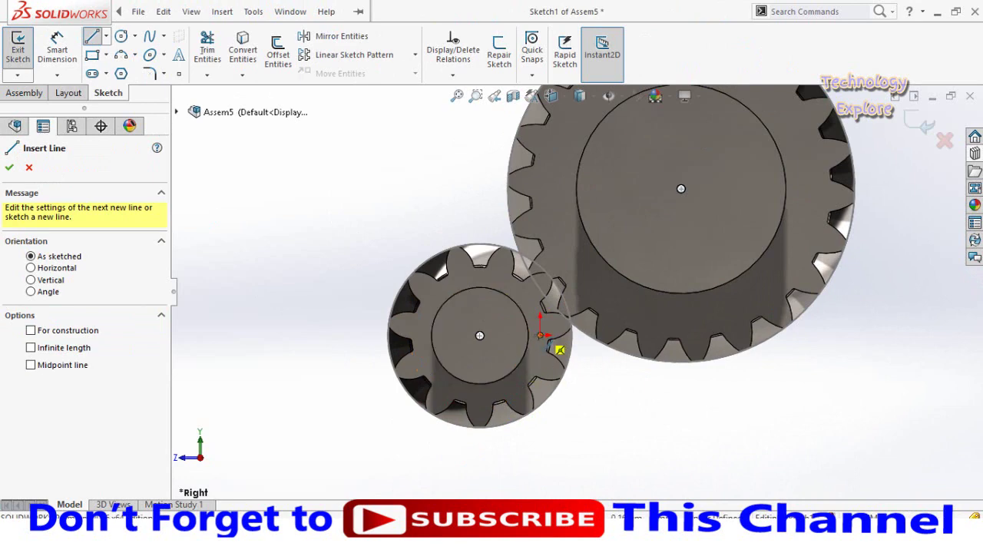
click(547, 336)
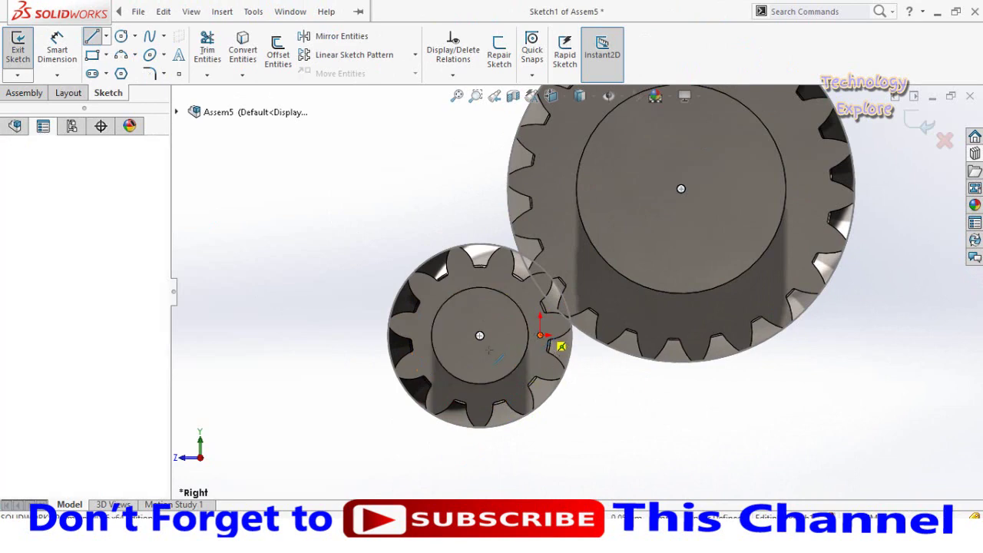
click(326, 336)
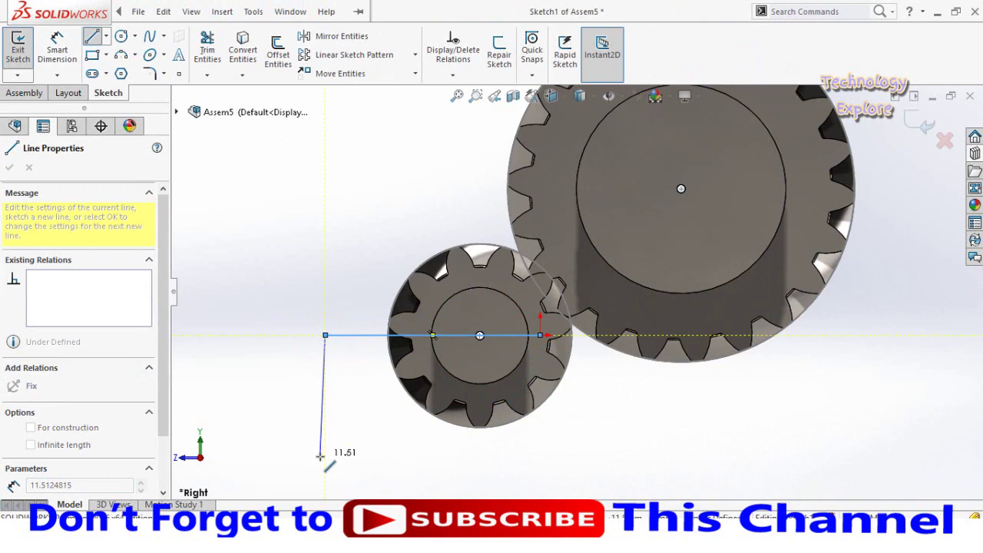
key(Escape)
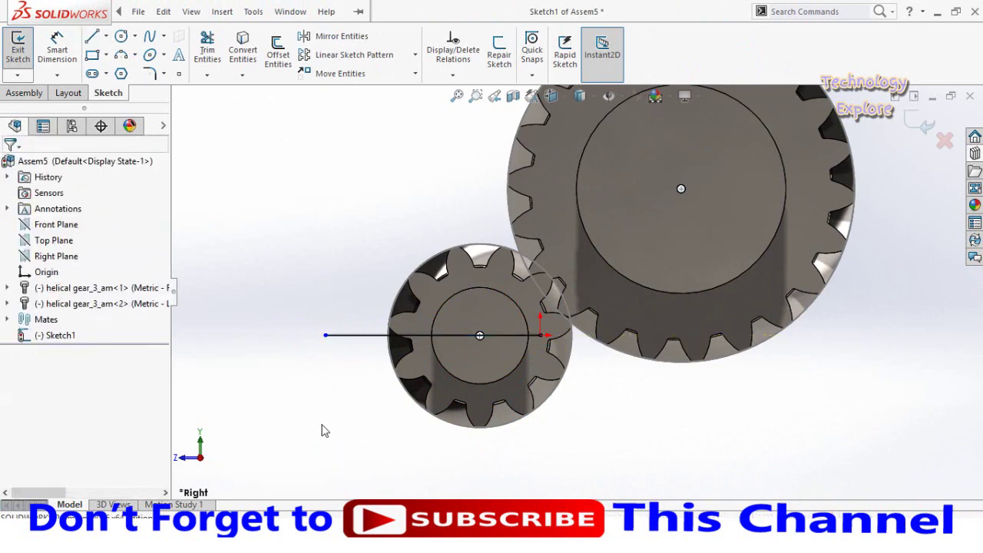
Dimension the sketch line to 21 mm and zoom out to see both gears
right_drag(322, 430, 340, 351)
click(340, 347)
click(351, 417)
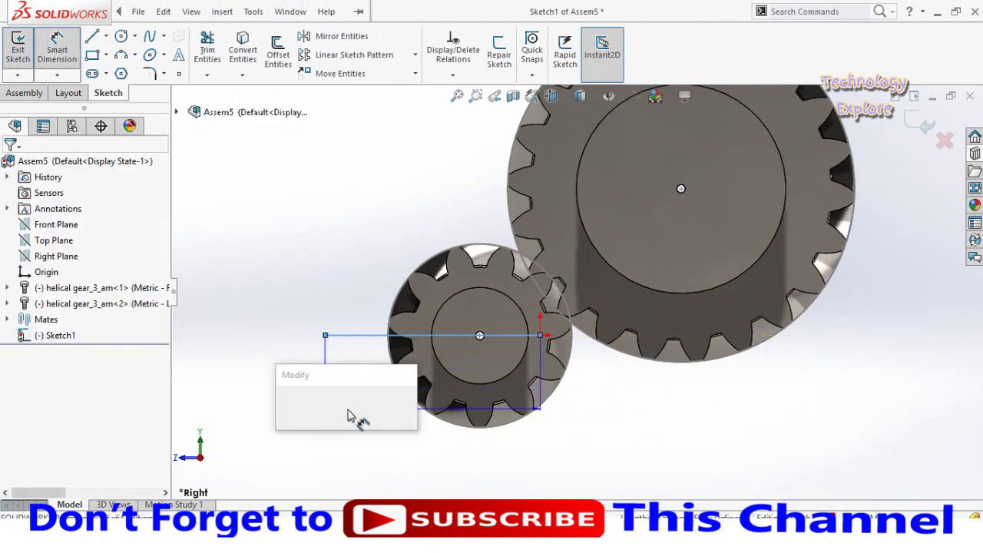
text(21)
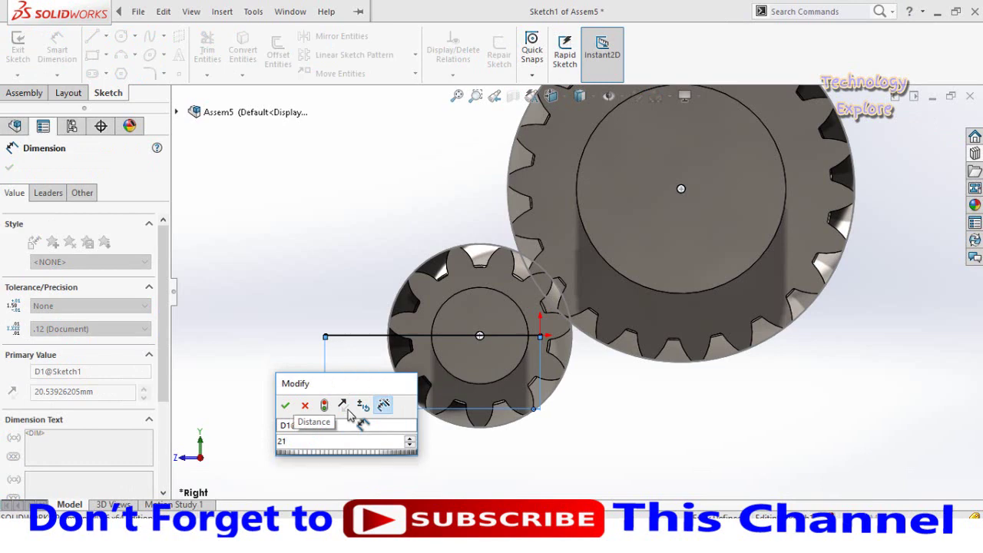
key(Return)
key(Escape)
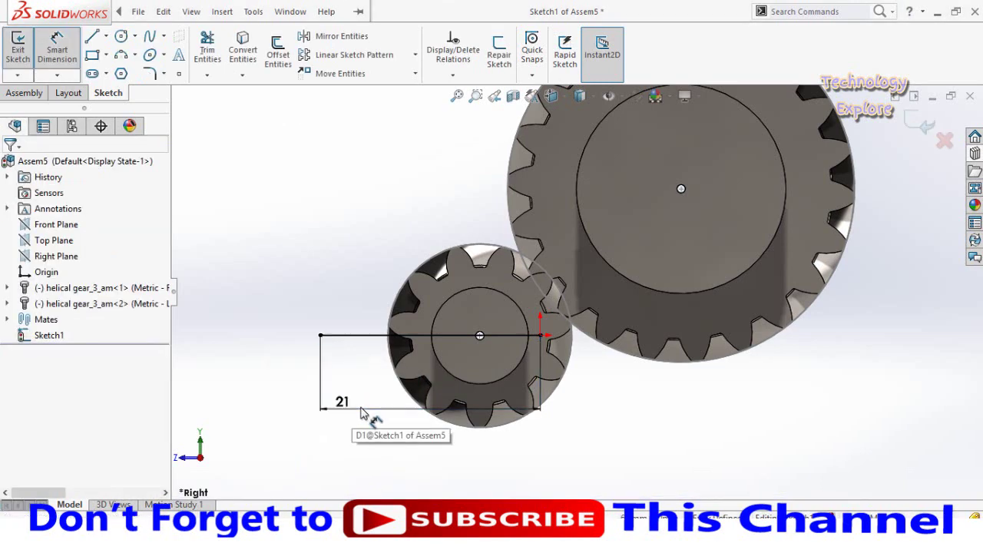
key(Escape)
key(z)
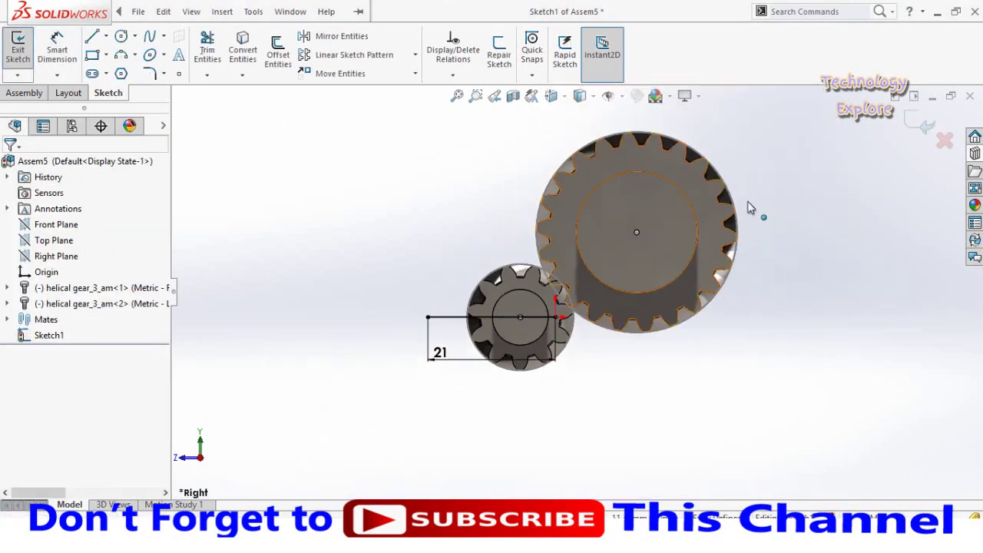
Exit the sketch and make the small gear's shaft Concentric with the line's left end
click(916, 123)
click(635, 400)
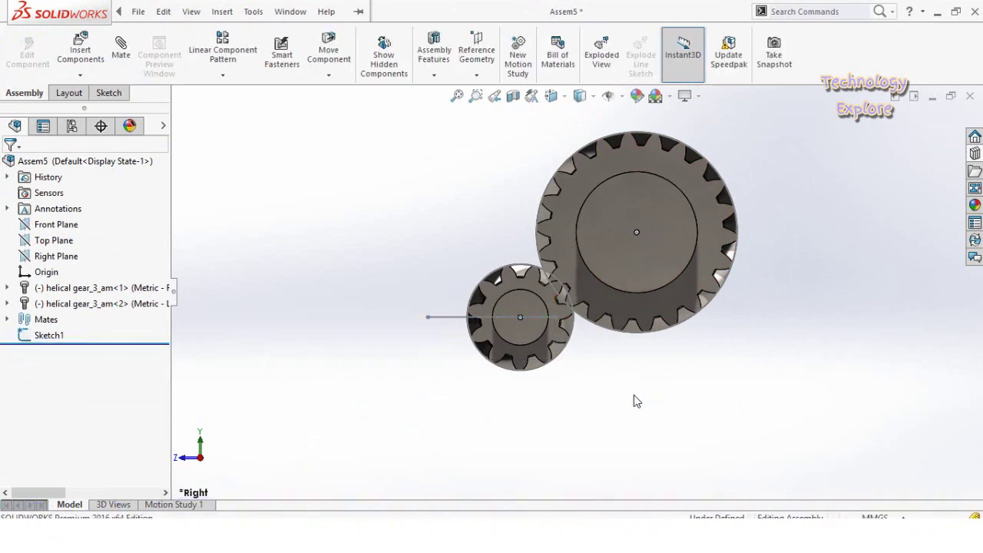
scroll(588, 336, down, 2)
middle_drag(588, 335, 527, 358)
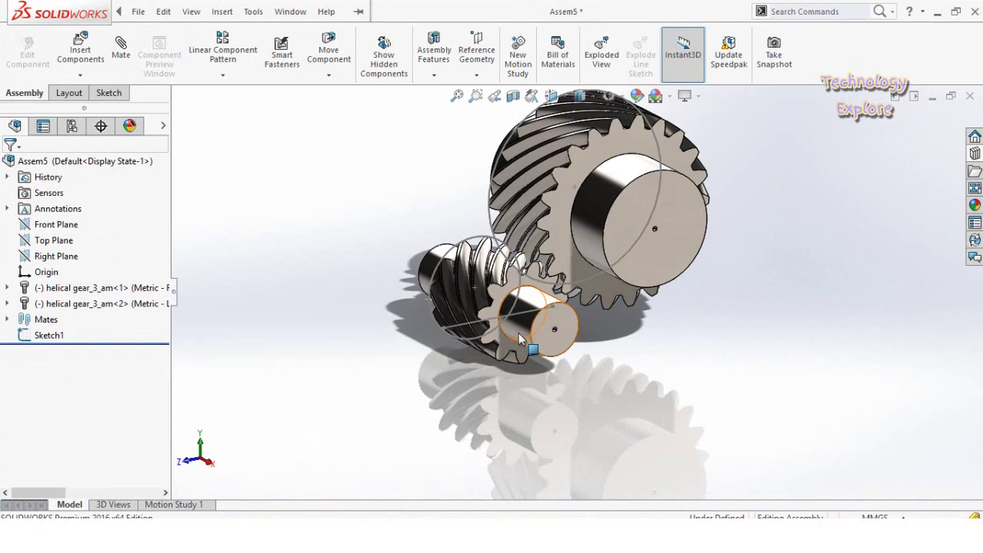
click(520, 339)
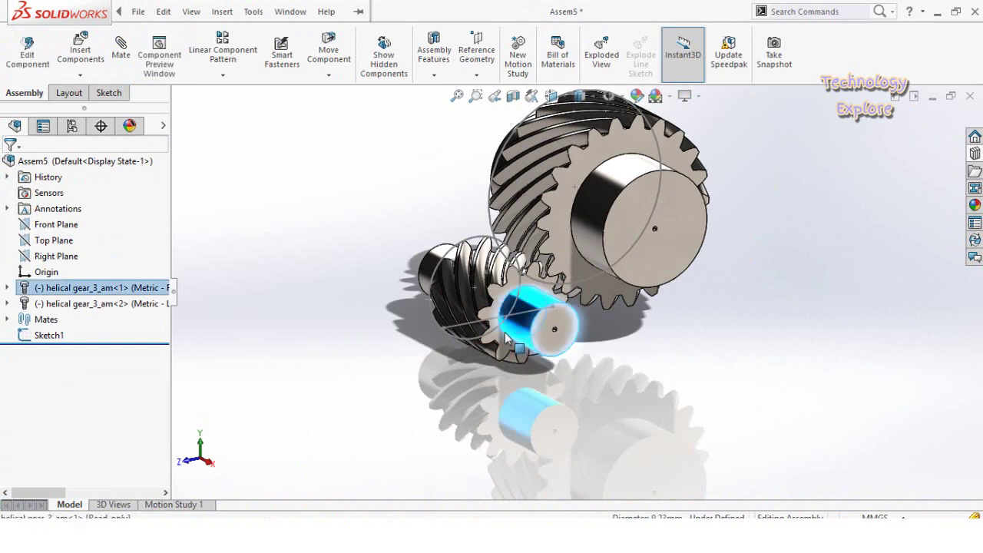
ctrl+click(445, 329)
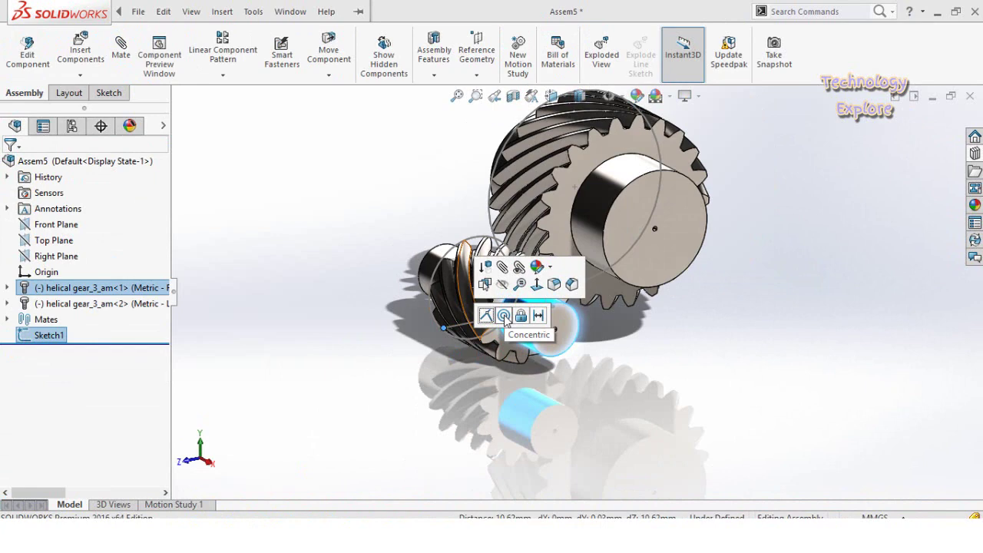
click(504, 316)
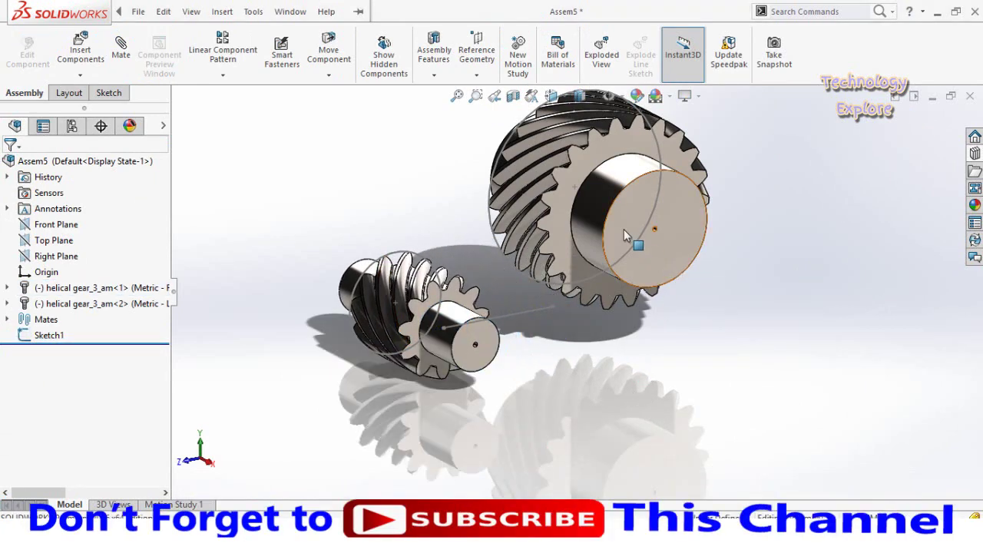
Make the large gear's hub Concentric with the other end of the 21 mm line
click(596, 209)
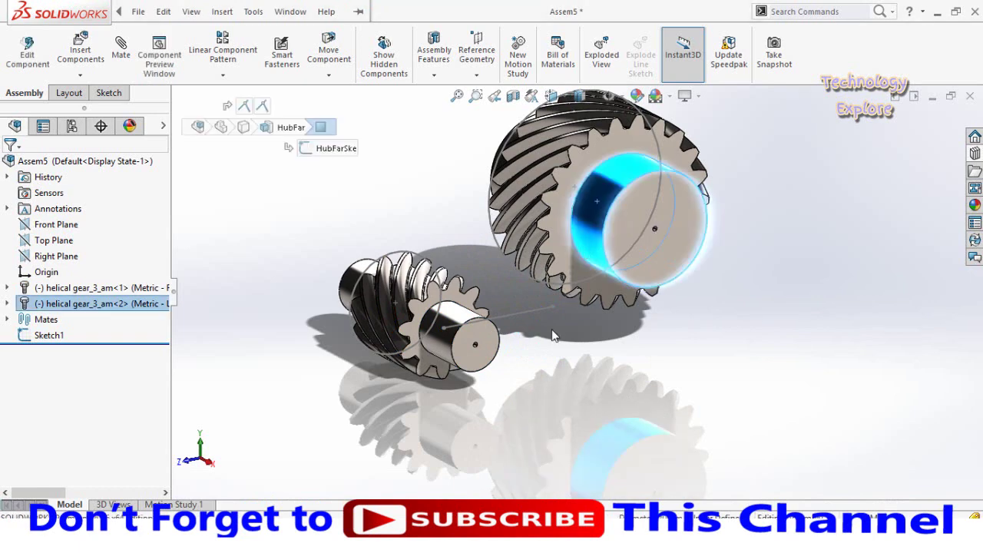
ctrl+click(554, 307)
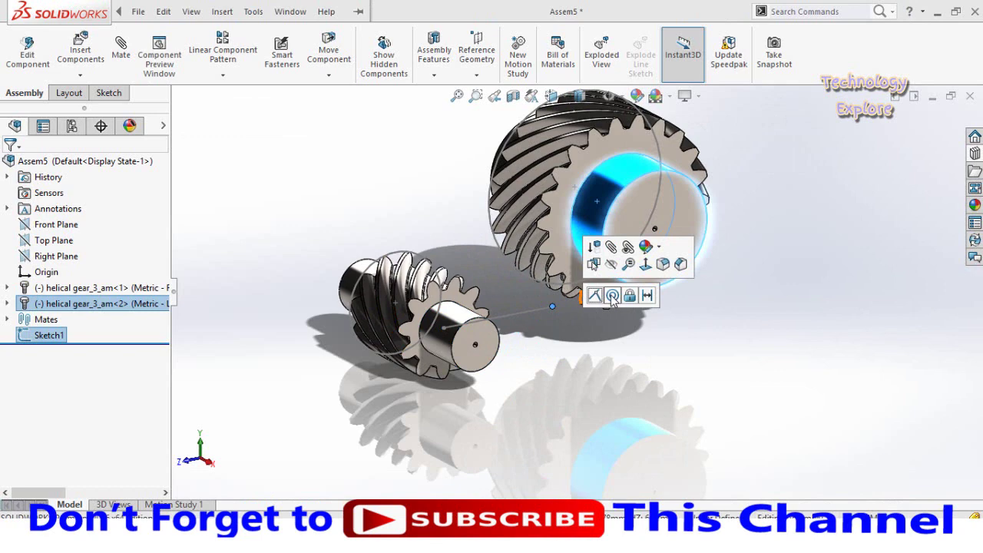
click(612, 296)
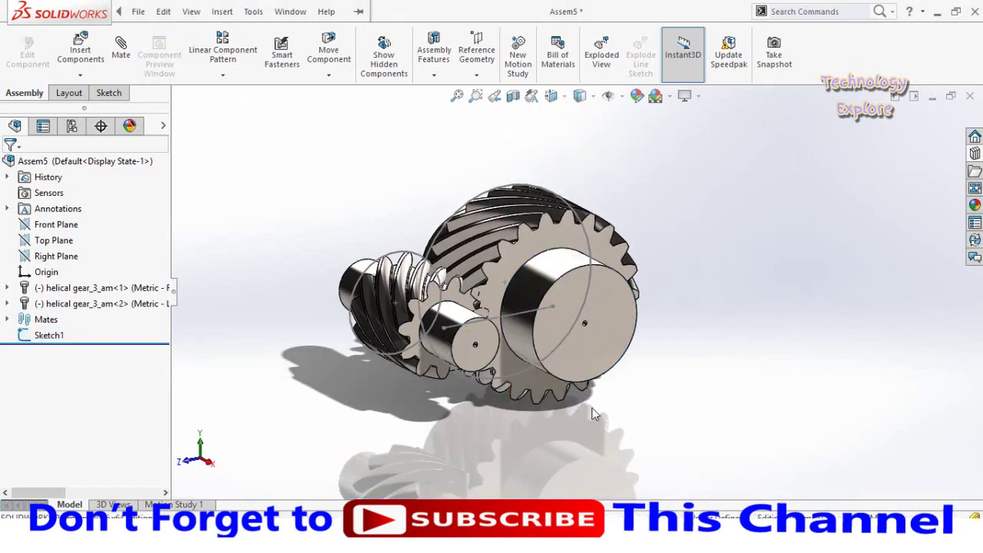
scroll(576, 359, up, 2)
scroll(527, 327, down, 2)
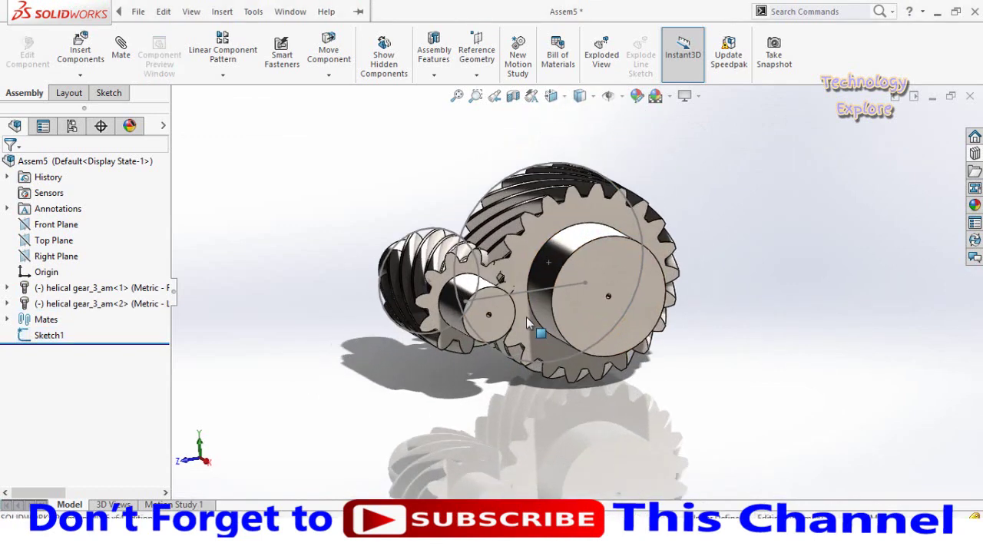
Select the large gear and view it Normal To, so both gears appear face-on
click(528, 322)
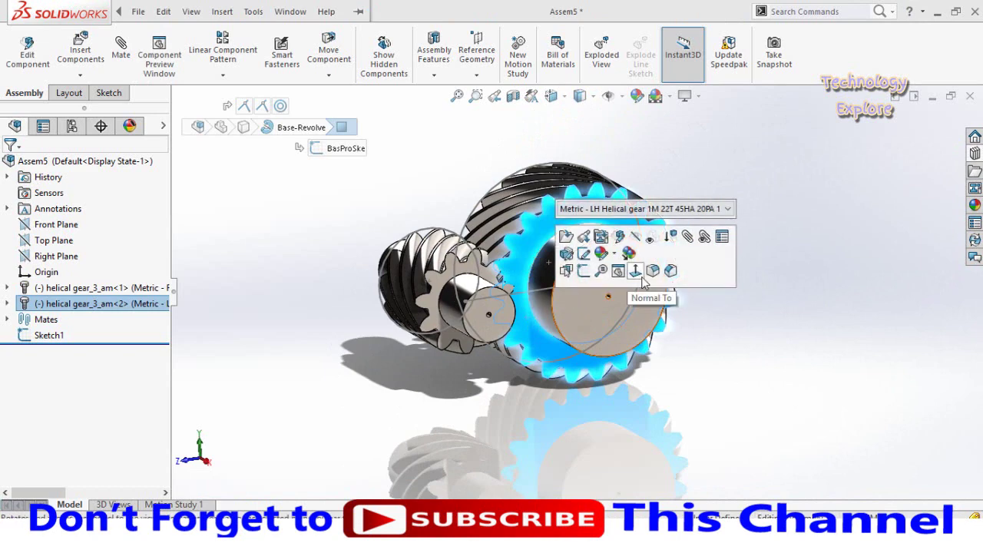
click(640, 252)
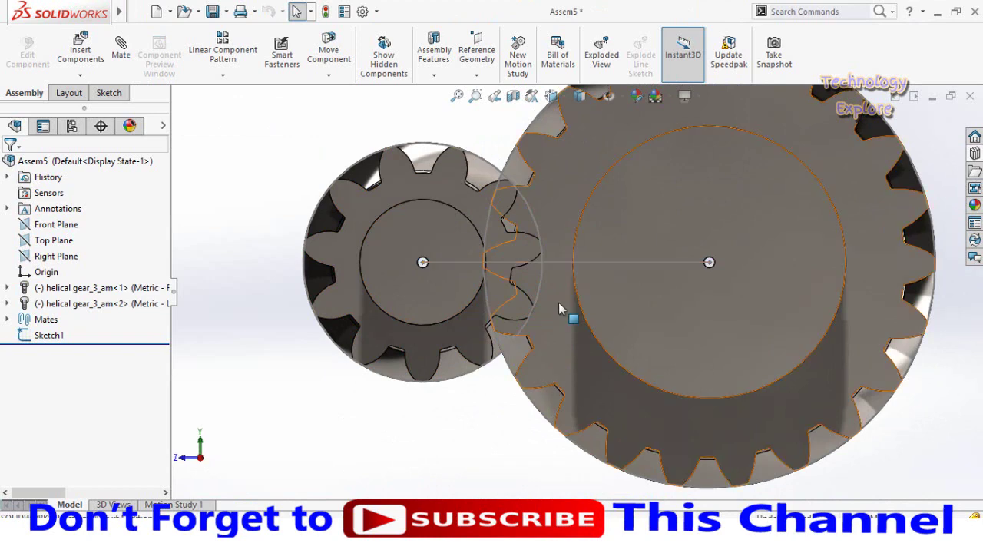
Edit Sketch1, dimension the gears' centre line to 23.5 mm, and exit the sketch
click(563, 266)
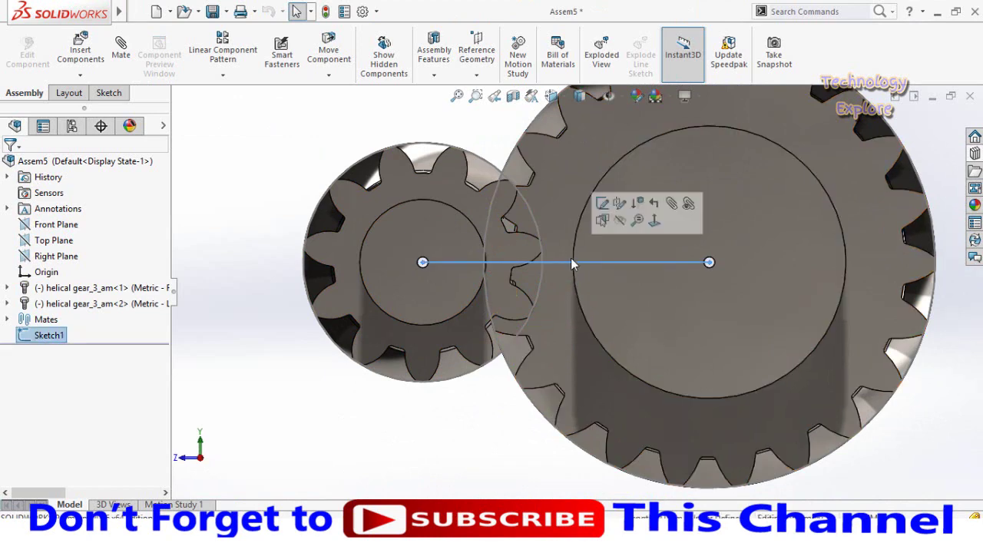
click(598, 204)
key(d)
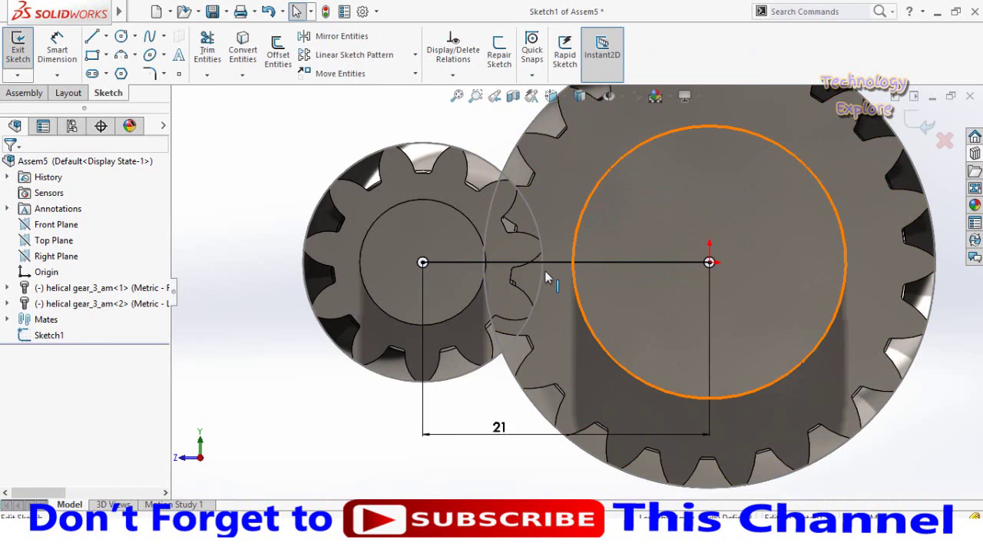
click(499, 435)
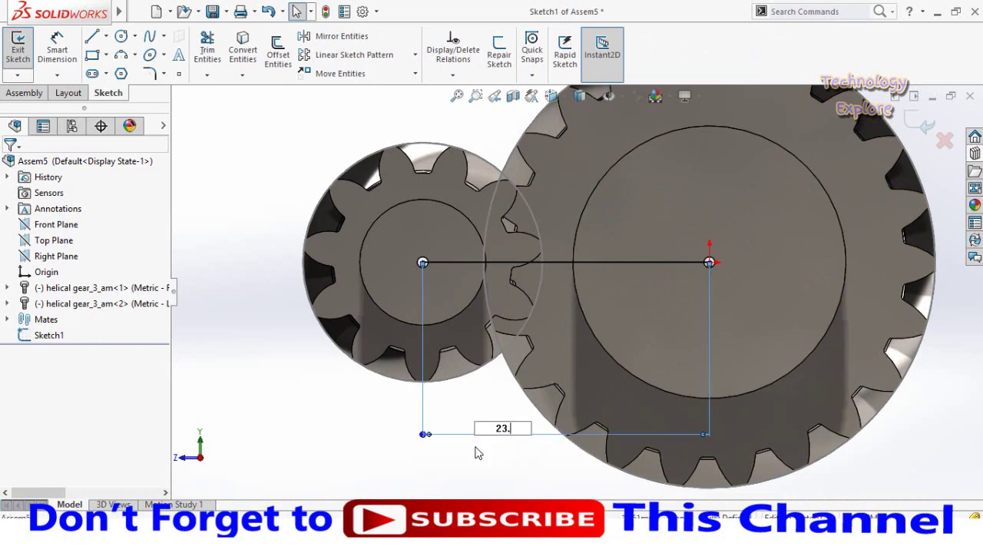
text(23.5)
key(Return)
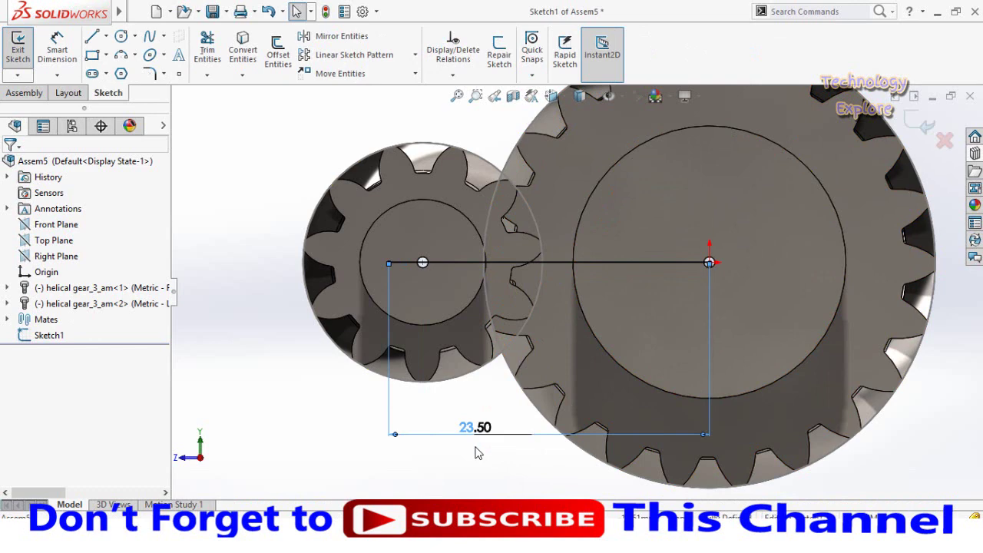
click(920, 133)
key(f)
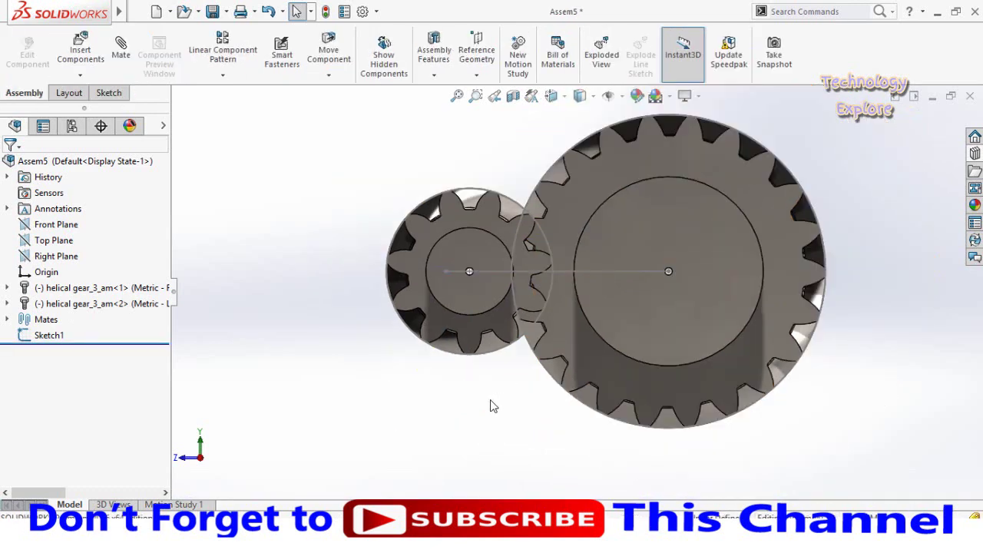
Rebuild so the gears move apart, then rotate the large gear to line up its teeth
click(326, 12)
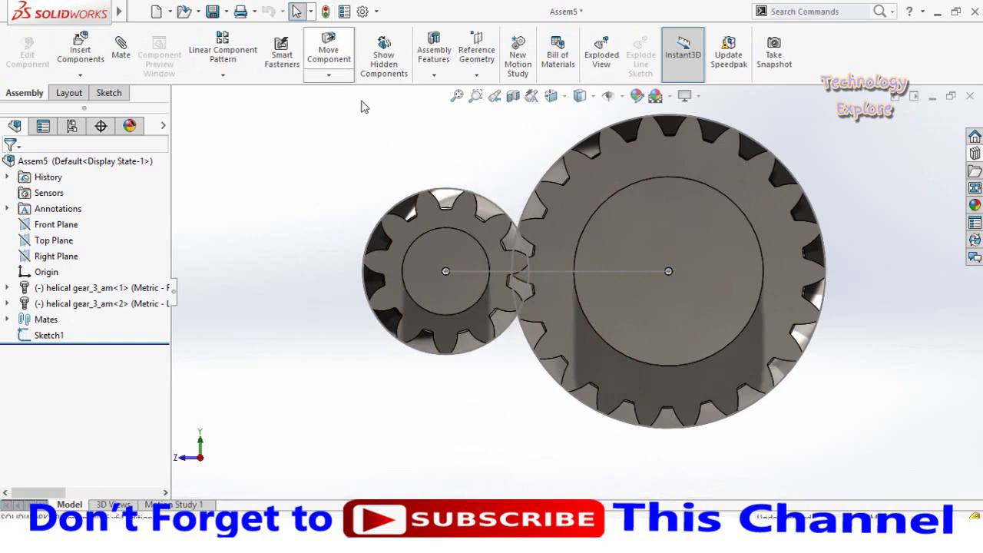
scroll(576, 272, down, 4)
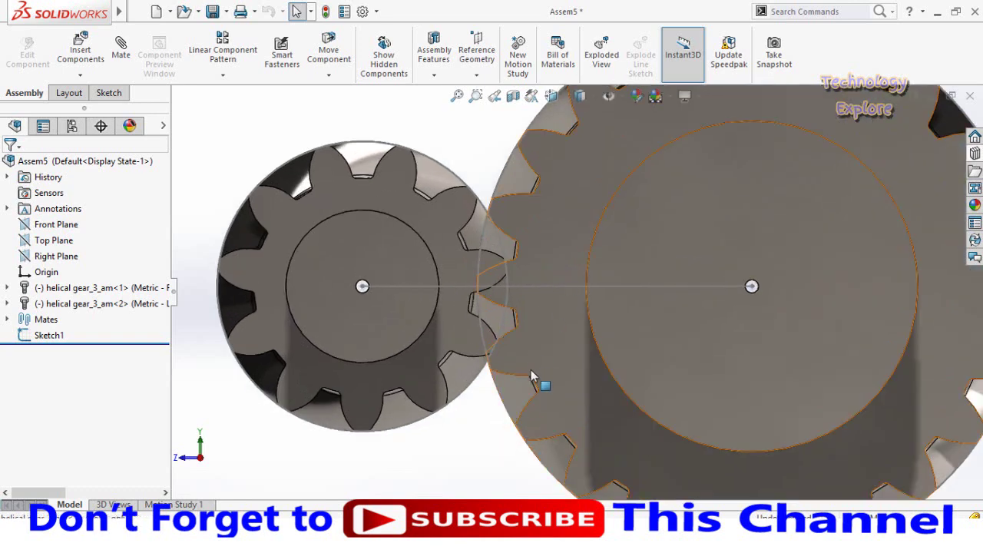
click(536, 404)
drag(563, 470, 614, 454)
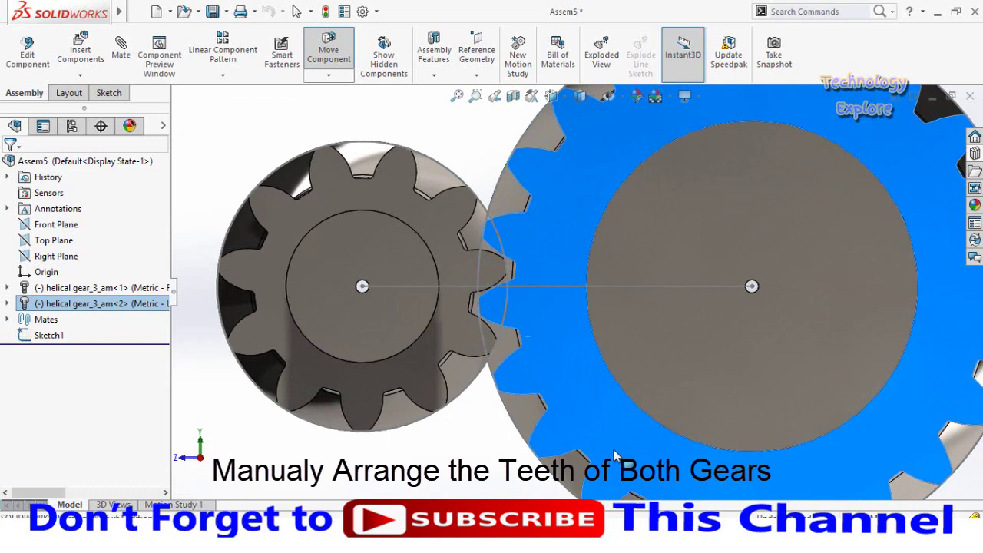
scroll(536, 313, down, 3)
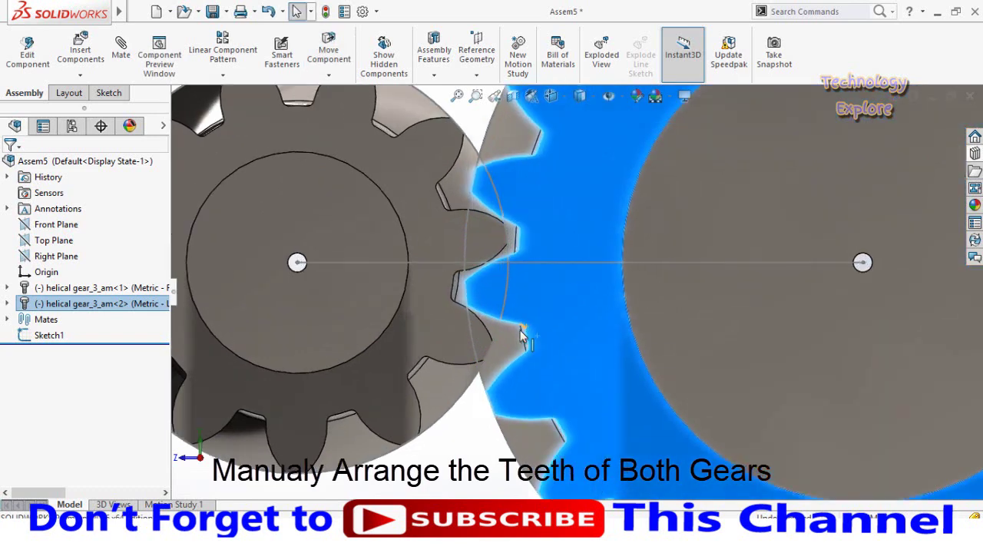
drag(538, 318, 536, 334)
key(f)
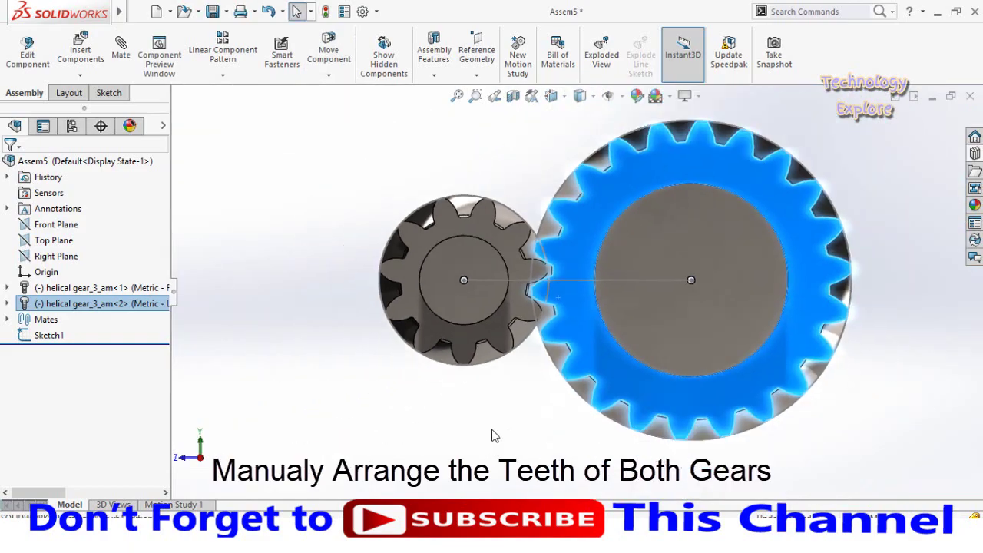
key(Escape)
Rotate the small gear until its teeth sit between the large gear's teeth
middle_drag(483, 428, 702, 402)
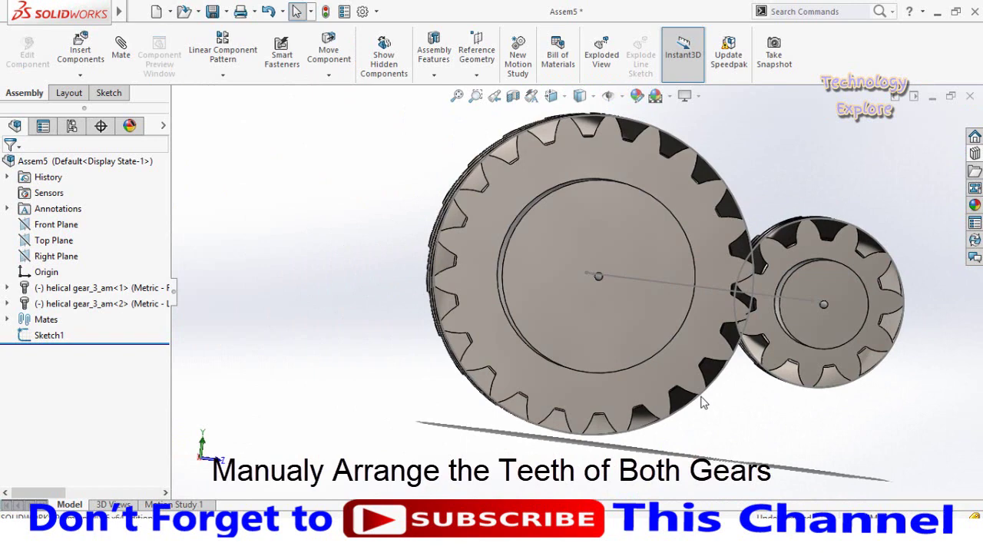
scroll(737, 277, down, 5)
drag(719, 304, 715, 366)
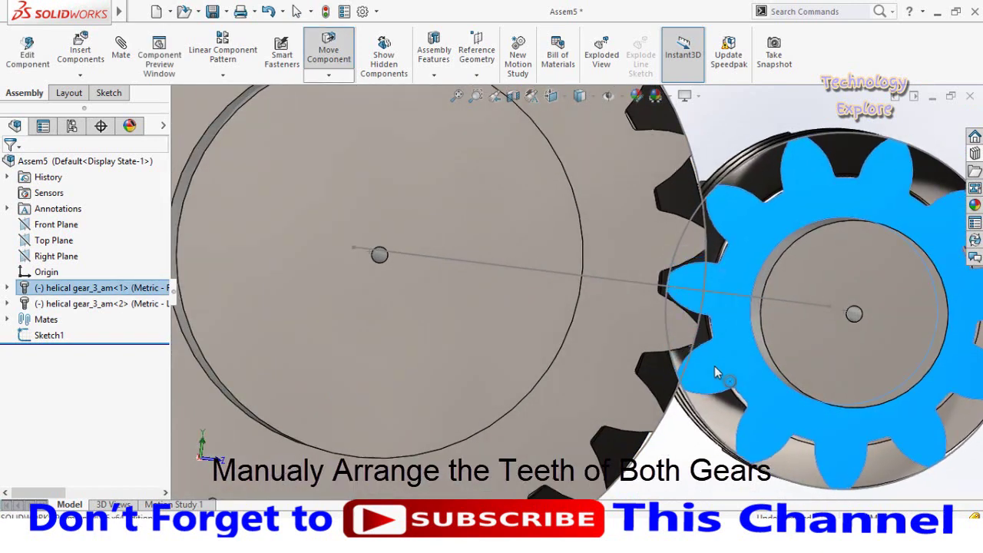
key(Escape)
key(f)
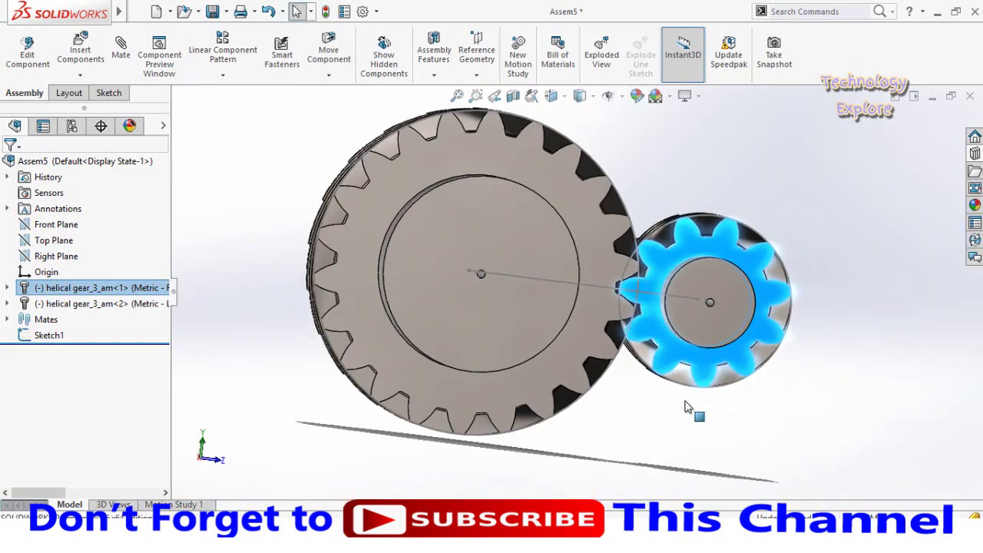
click(623, 441)
middle_drag(623, 441, 492, 330)
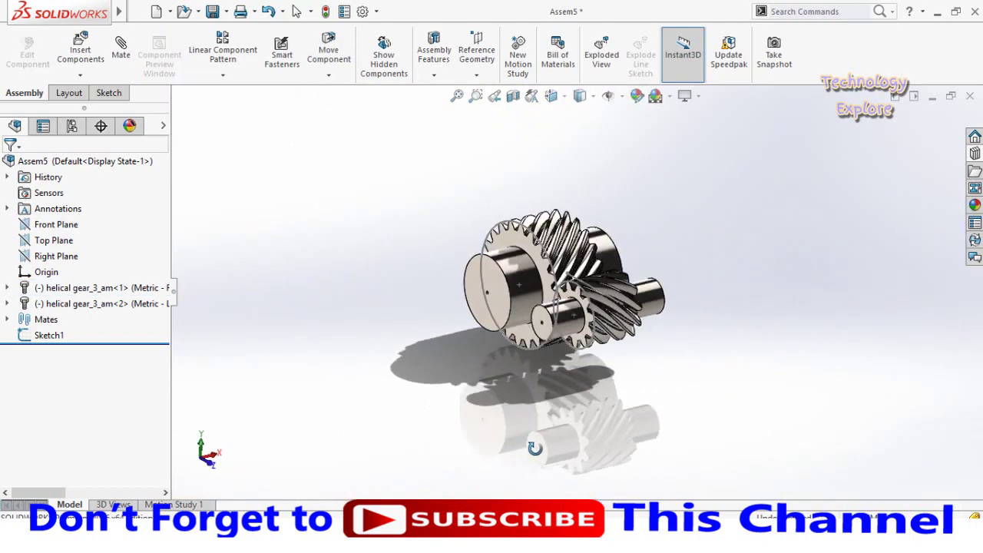
scroll(516, 269, down, 5)
click(464, 223)
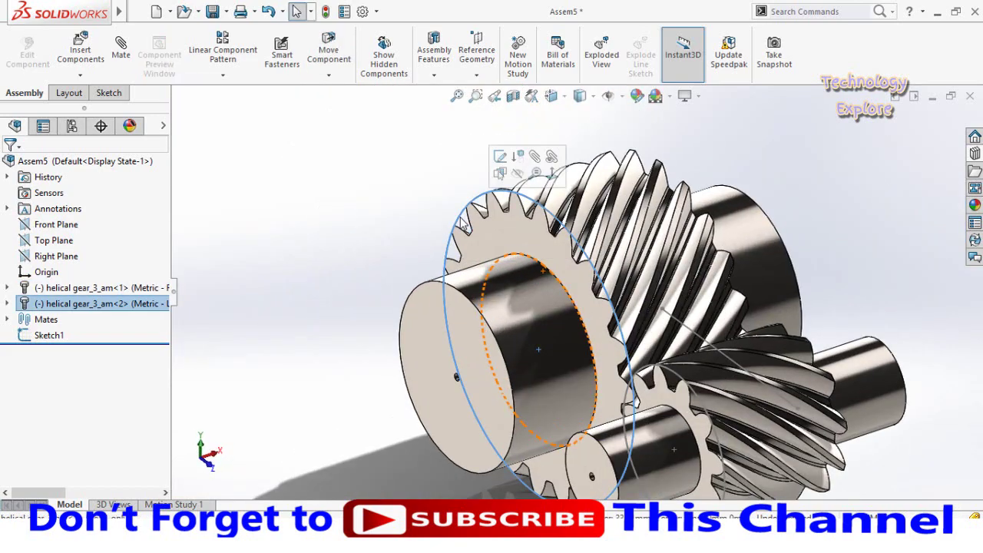
click(458, 182)
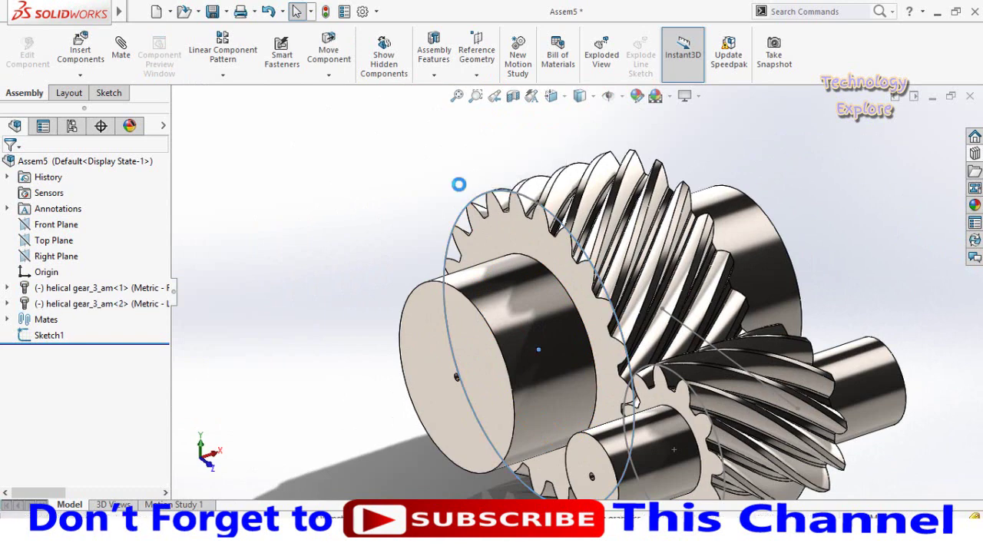
click(464, 222)
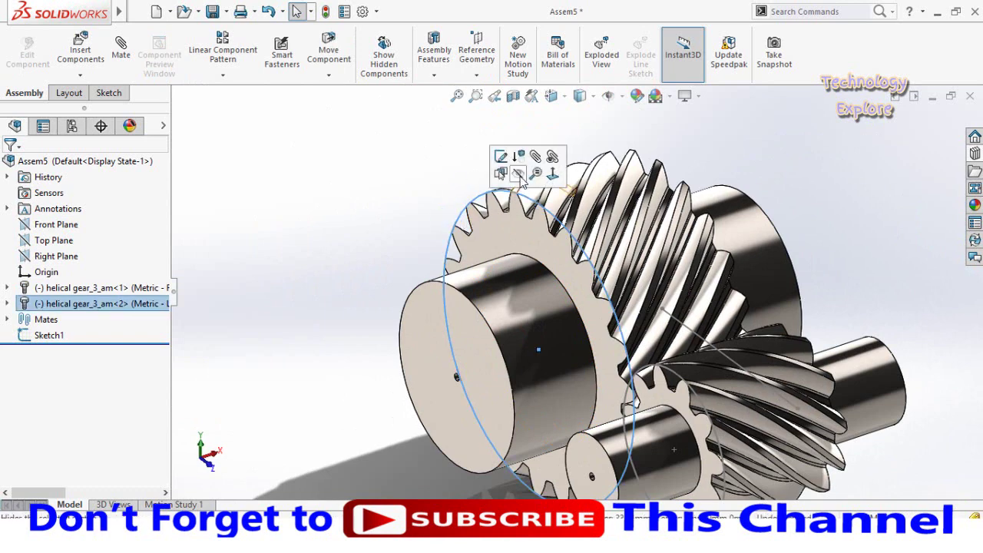
key(Escape)
scroll(440, 413, up, 3)
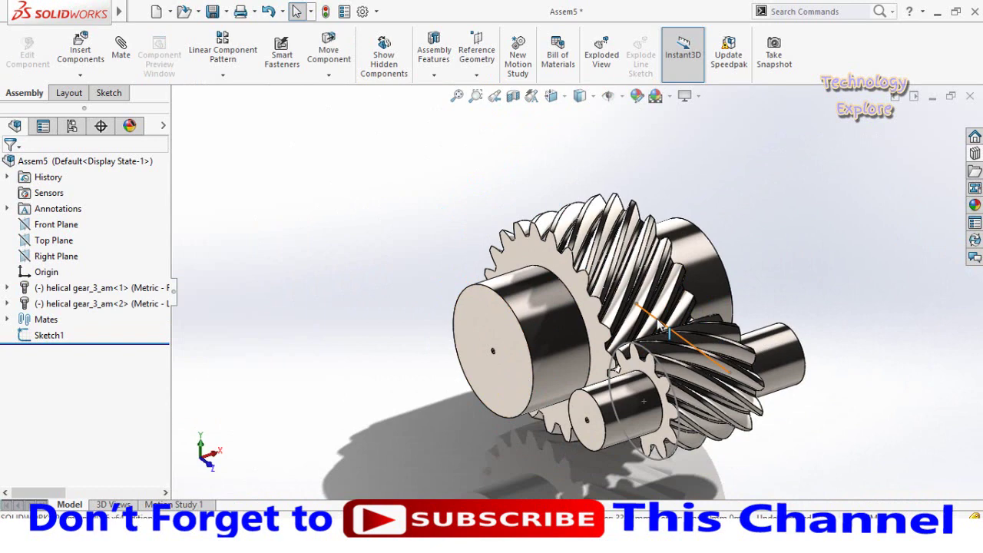
click(664, 316)
key(Escape)
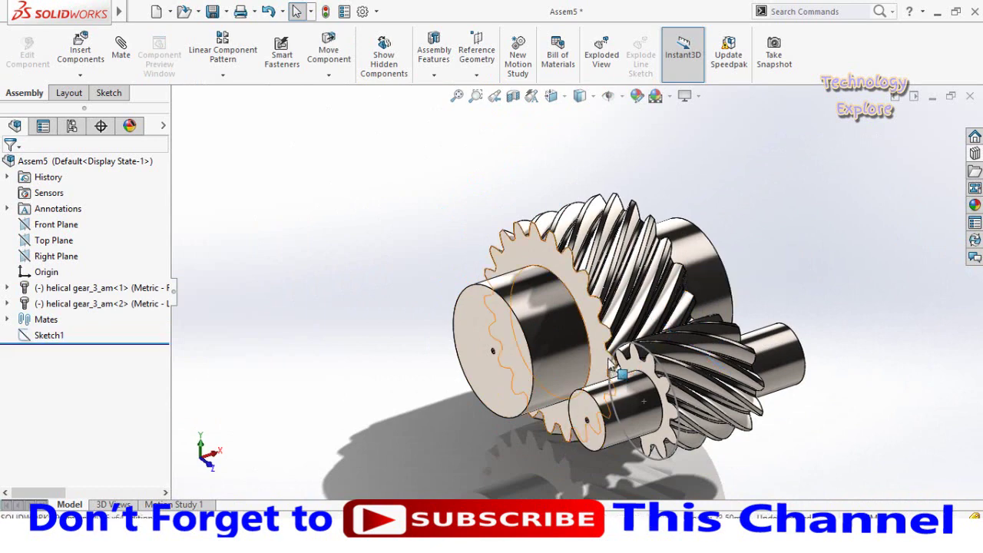
click(627, 350)
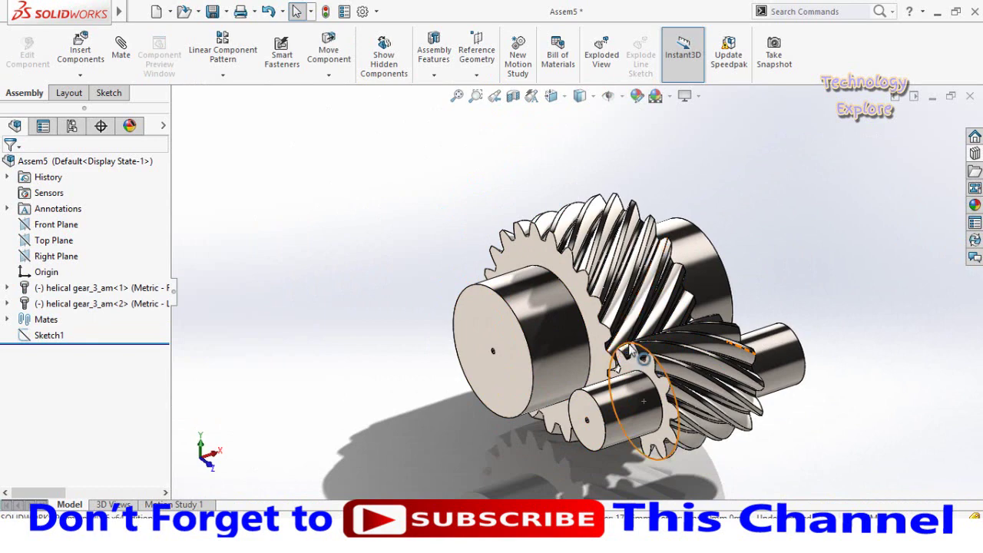
click(679, 326)
key(Escape)
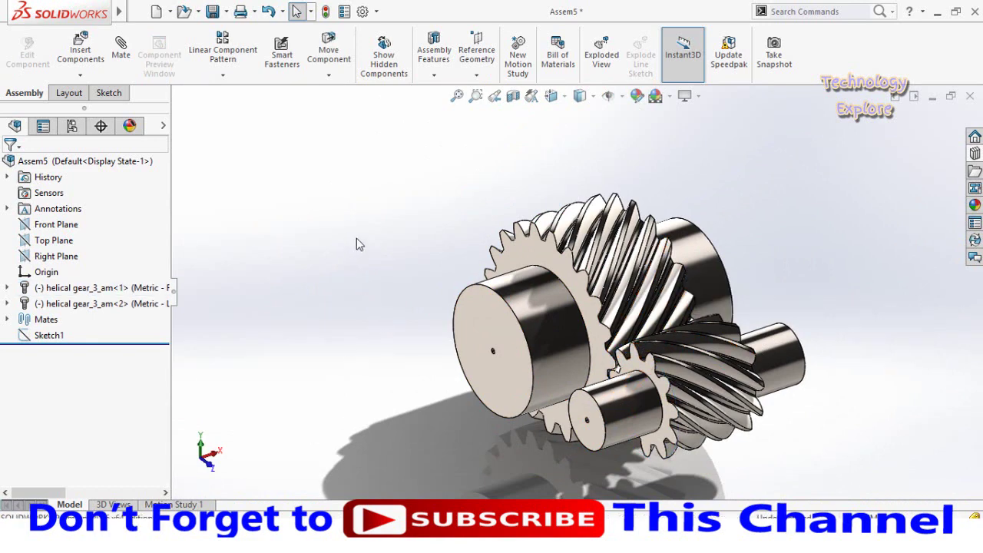
middle_drag(356, 297, 344, 254)
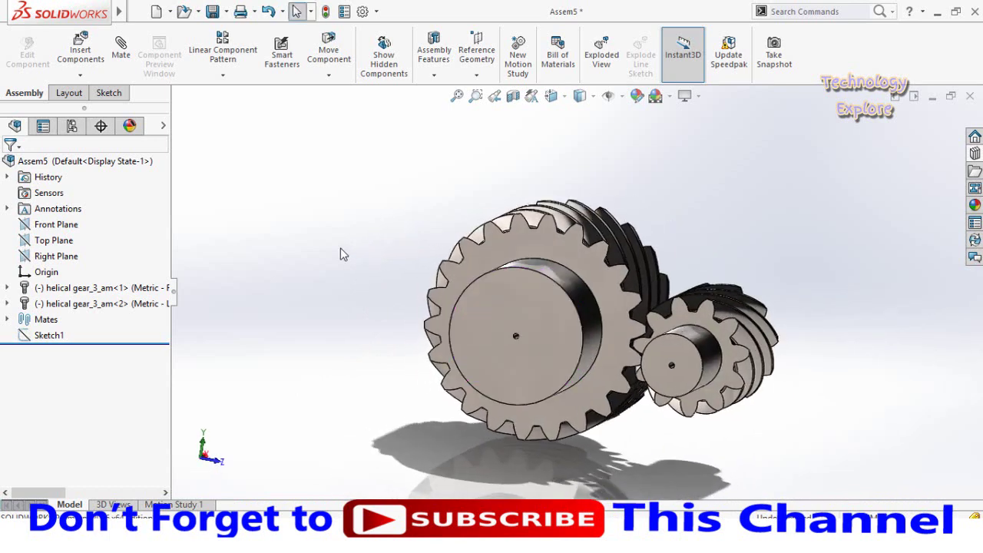
Start a new mate and choose the Gear type under Mechanical Mates
click(120, 52)
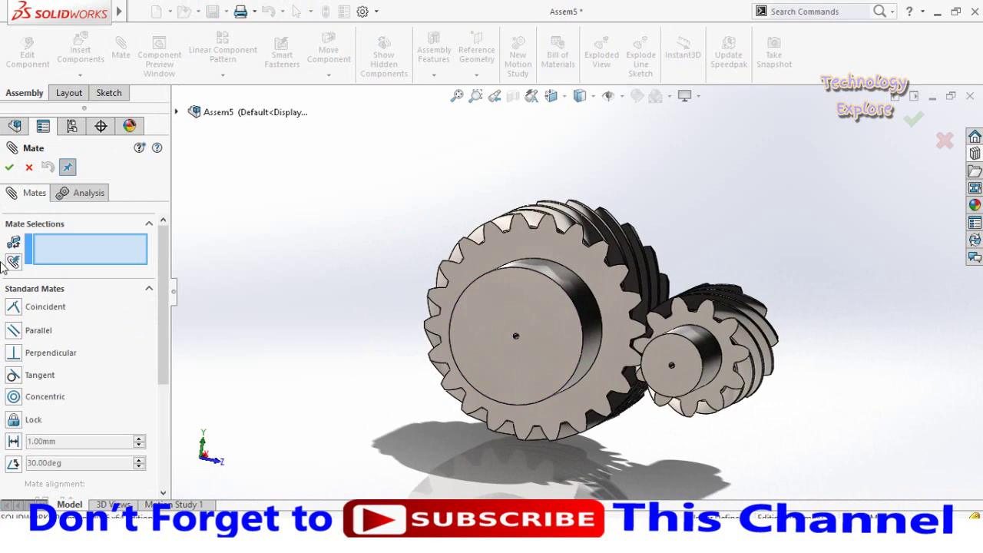
scroll(4, 265, down, 5)
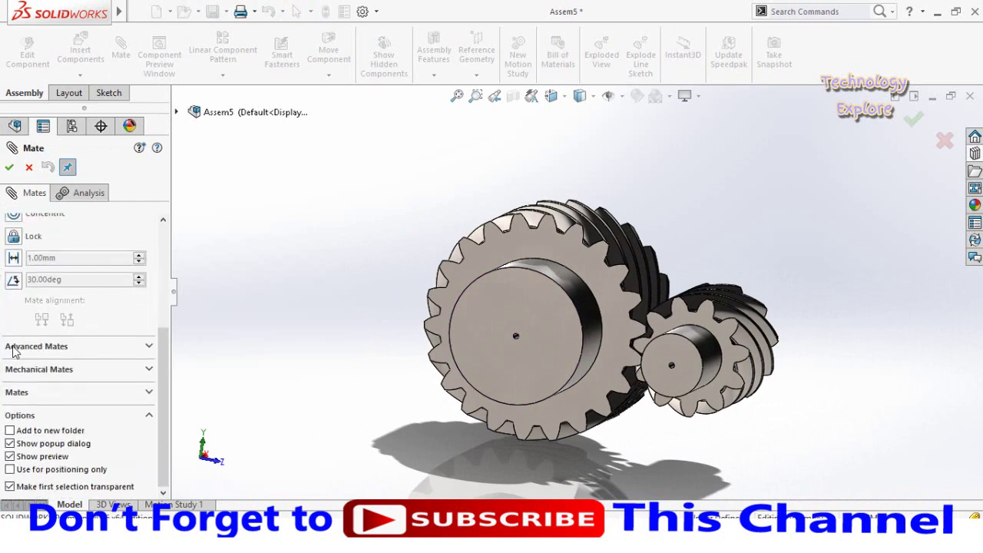
click(42, 371)
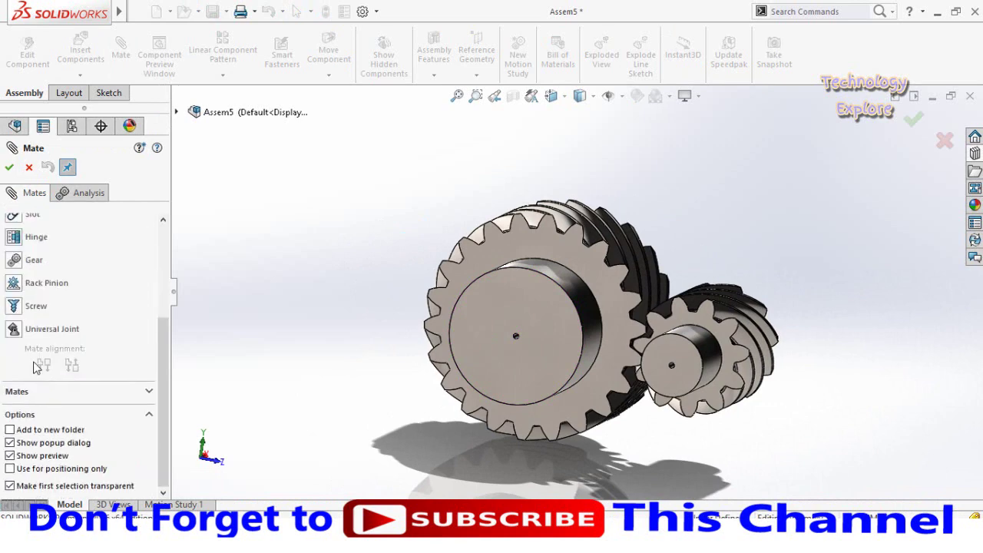
click(13, 261)
scroll(4, 296, up, 2)
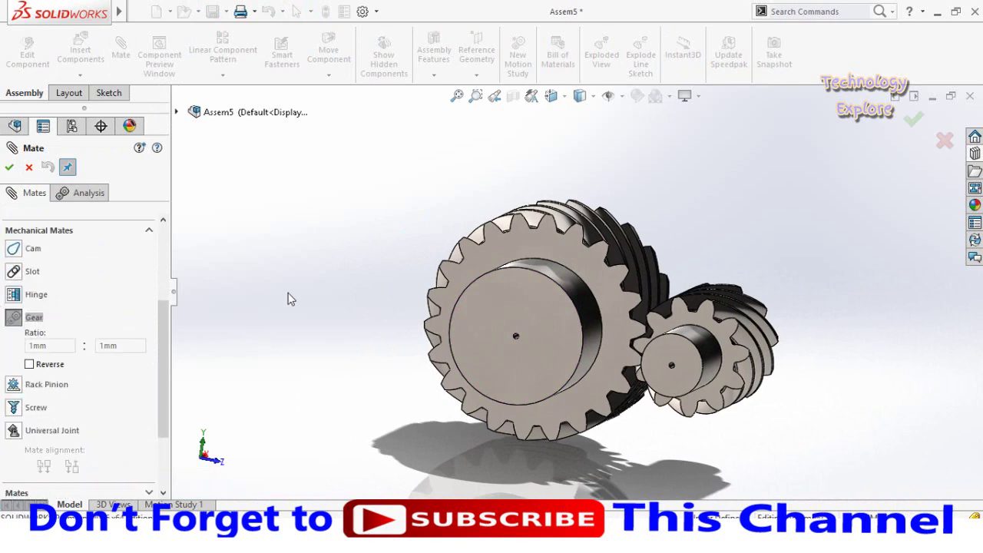
middle_drag(320, 257, 318, 279)
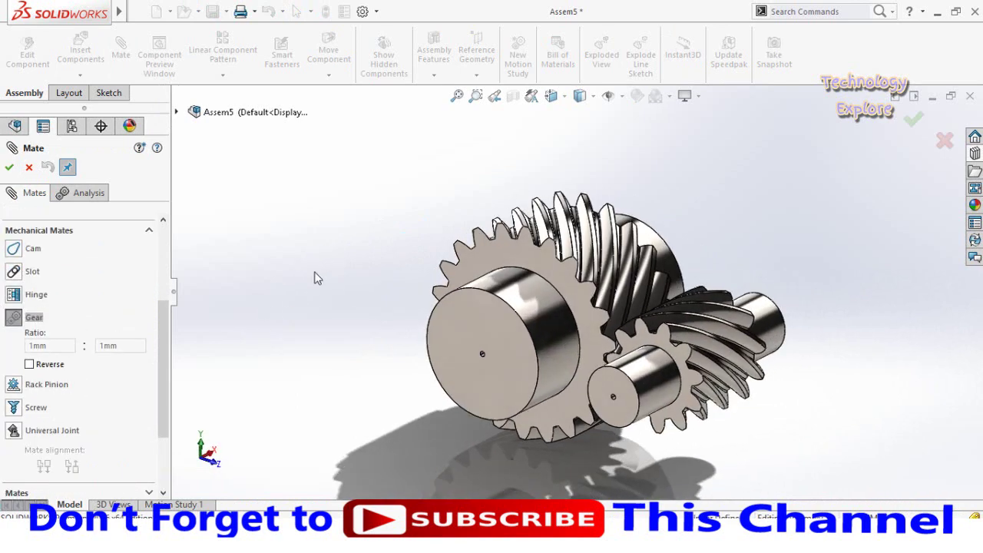
Pick the large gear's hub face and set its teeth count to 22
click(542, 318)
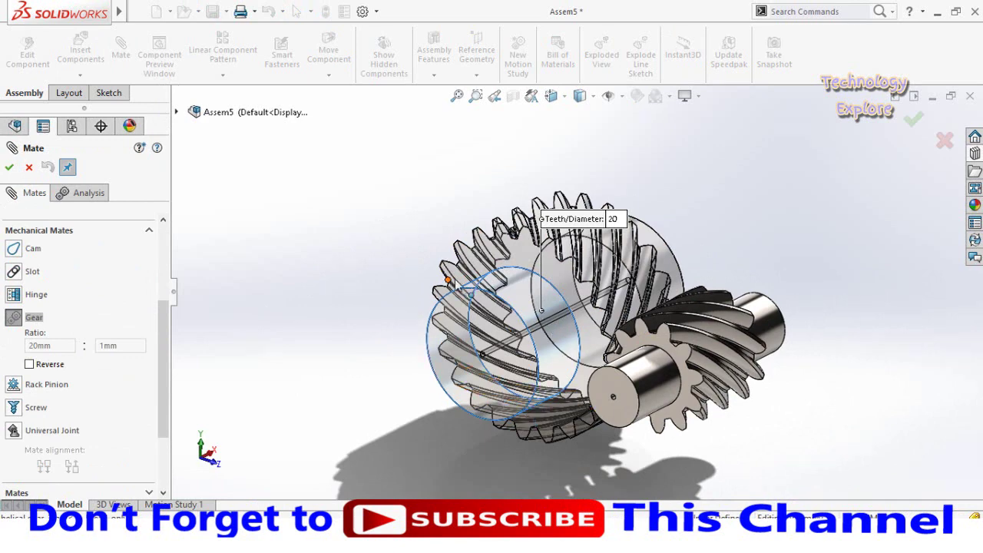
drag(565, 214, 385, 257)
double_click(405, 238)
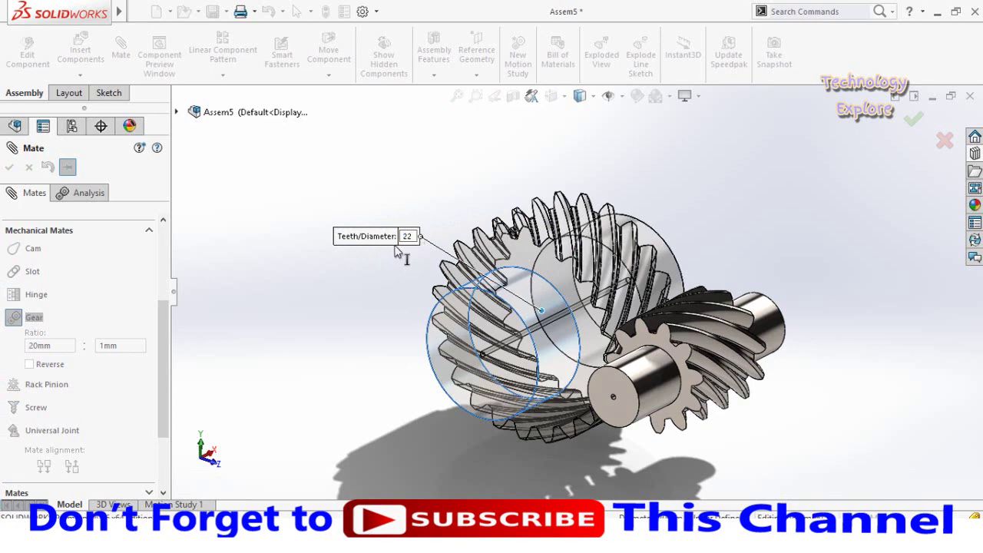
key(Return)
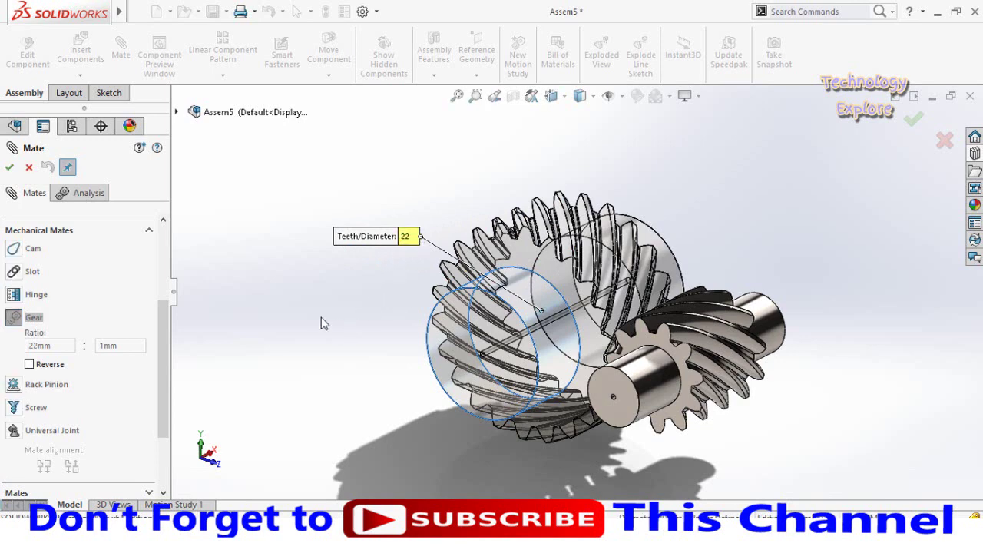
Pick the small gear's hub face, set it to 11 teeth, and accept the gear mate
click(665, 425)
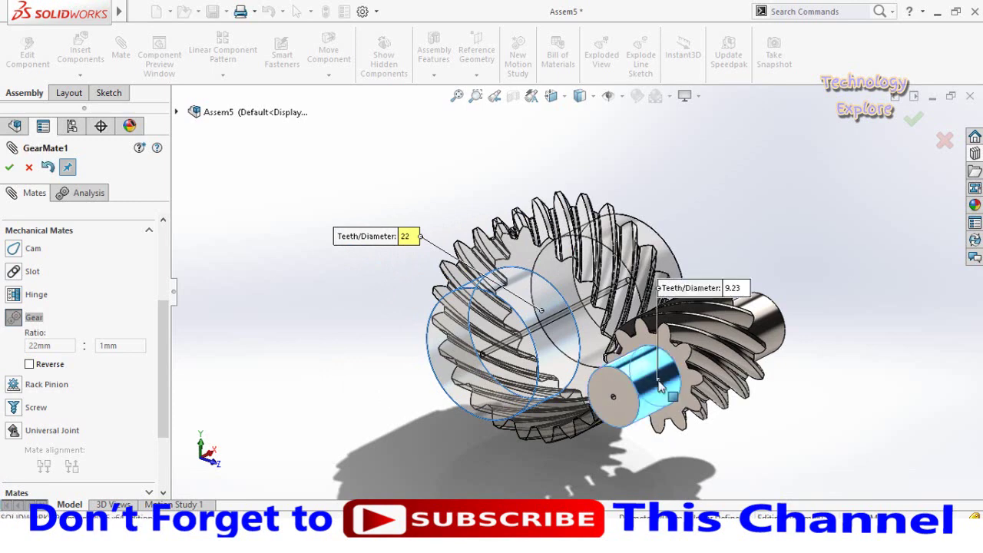
double_click(736, 287)
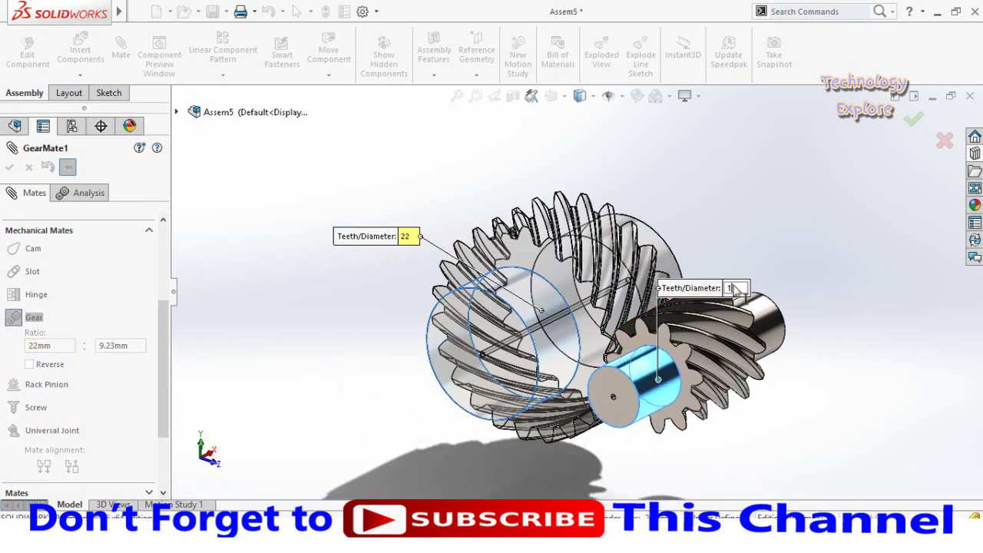
text(11)
key(Return)
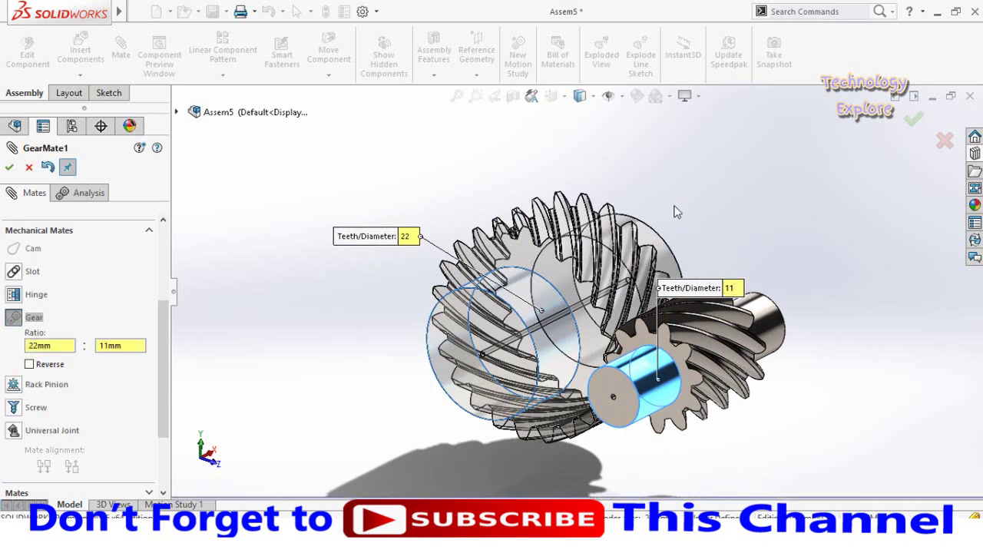
click(8, 171)
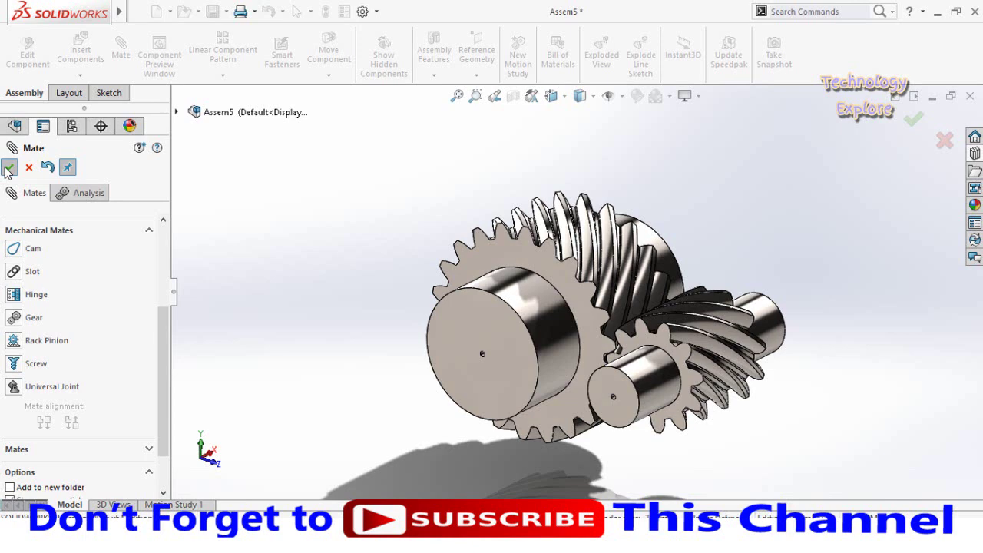
click(8, 168)
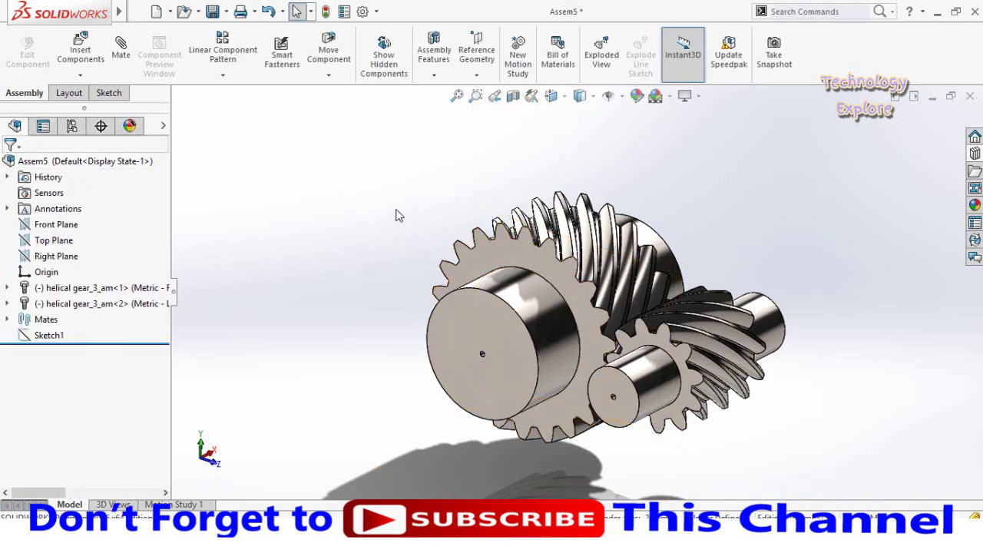
Drag the large gear, then the small gear, to confirm each turns the other
drag(450, 265, 392, 248)
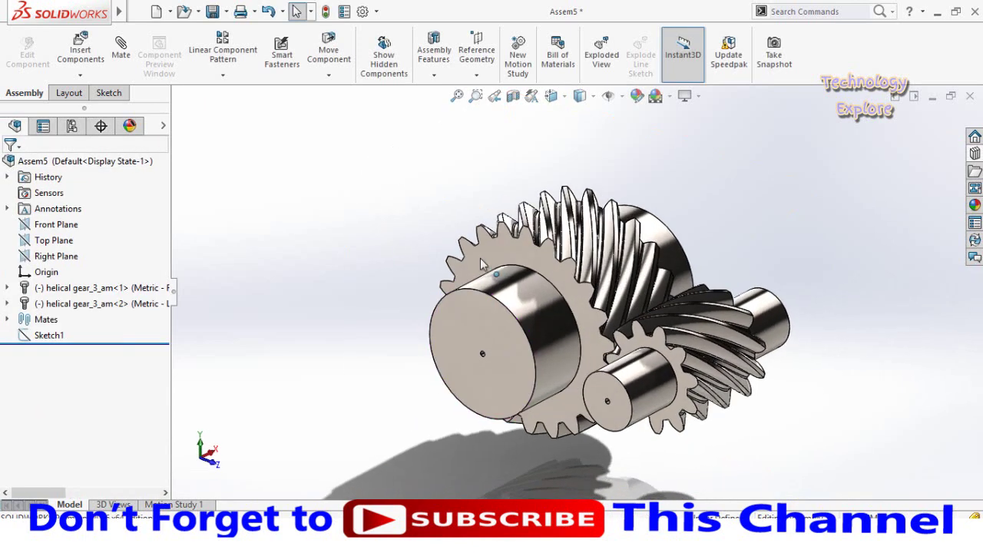
drag(470, 254, 484, 347)
key(Escape)
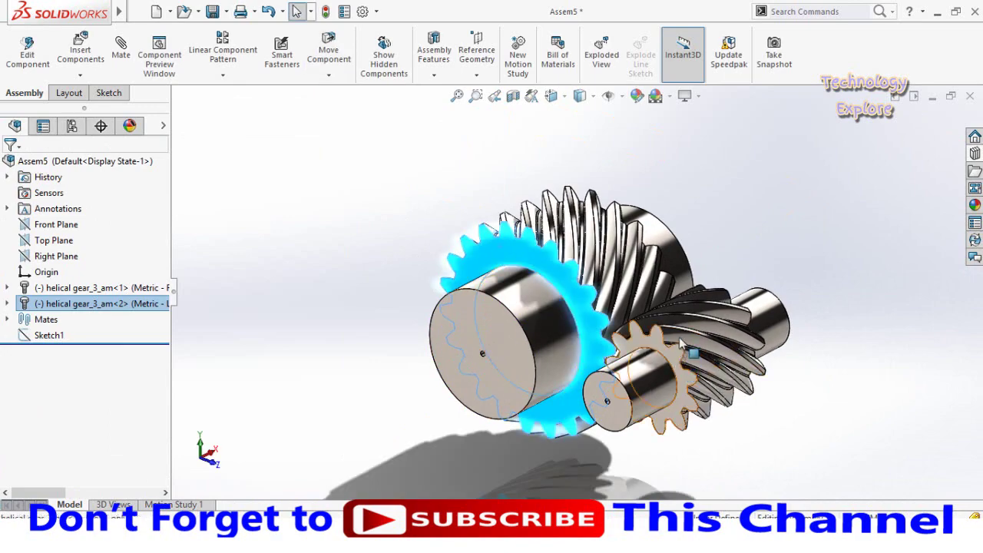
drag(649, 415, 584, 291)
scroll(605, 296, down, 5)
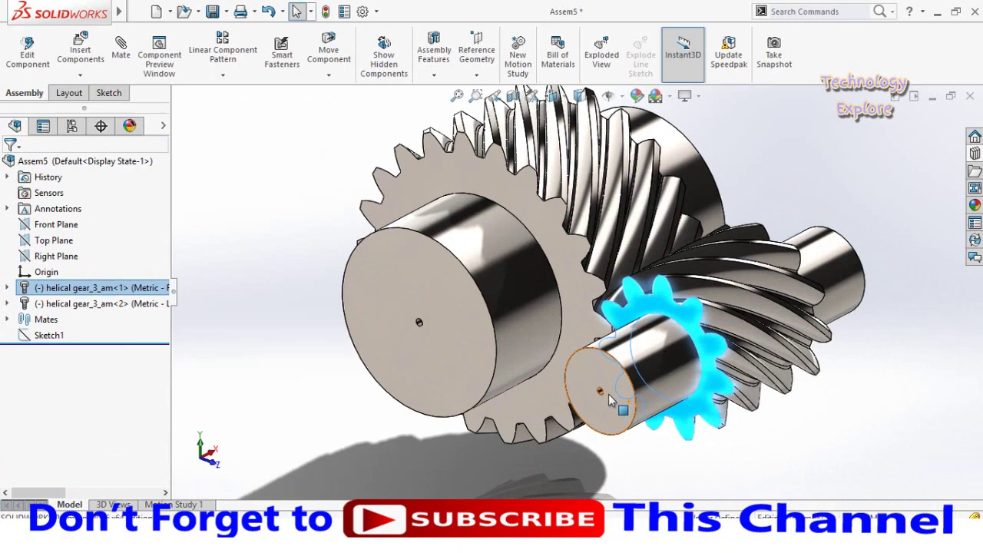
middle_drag(605, 296, 597, 331)
click(494, 484)
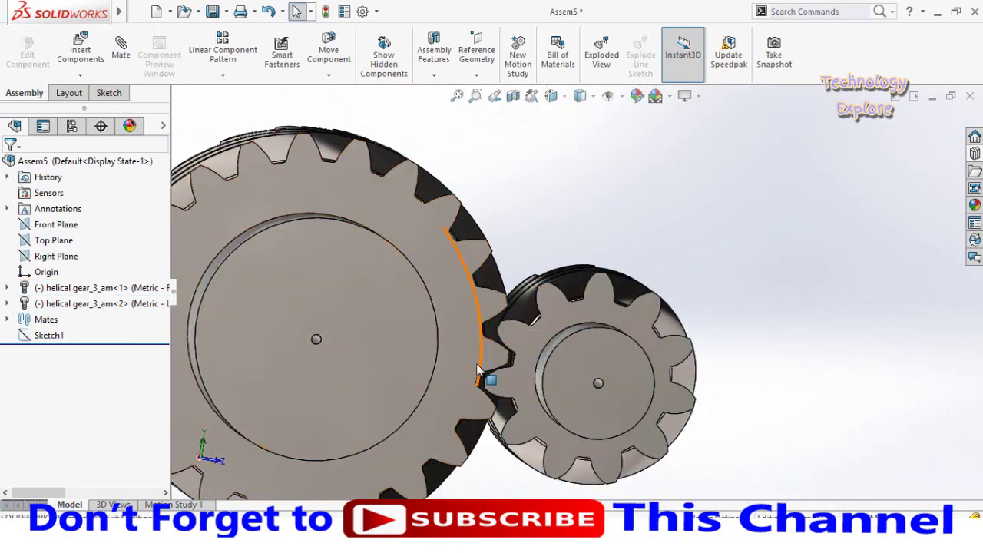